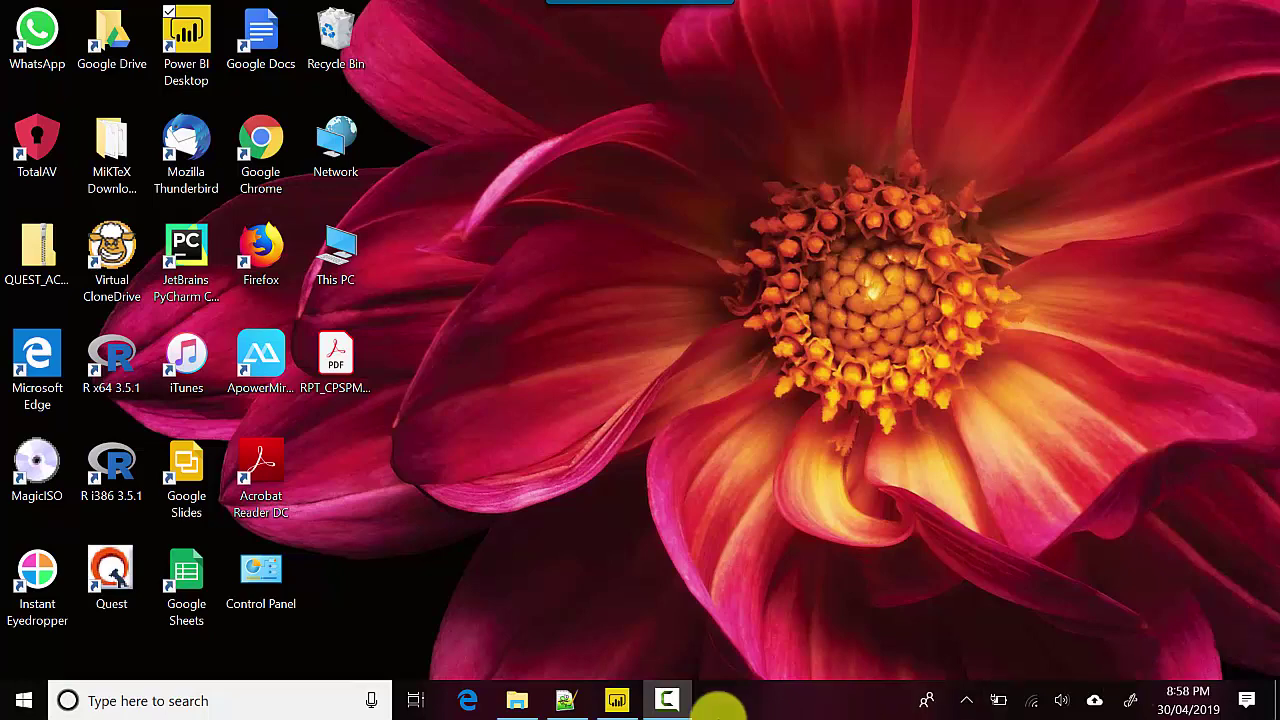
# Step: Open the World Data folder in the lesson folder, showing the Africa, Asia, Europe and Oceania files
pyautogui.click(508, 699)
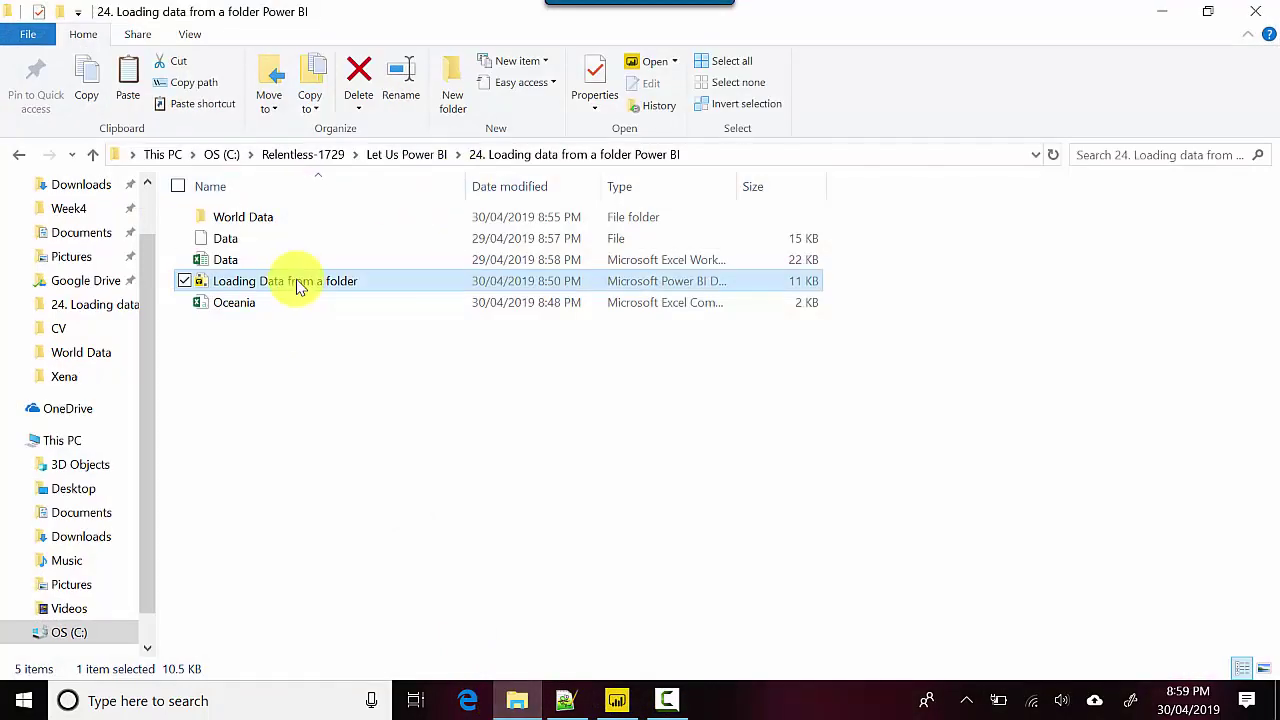
pyautogui.doubleClick(277, 219)
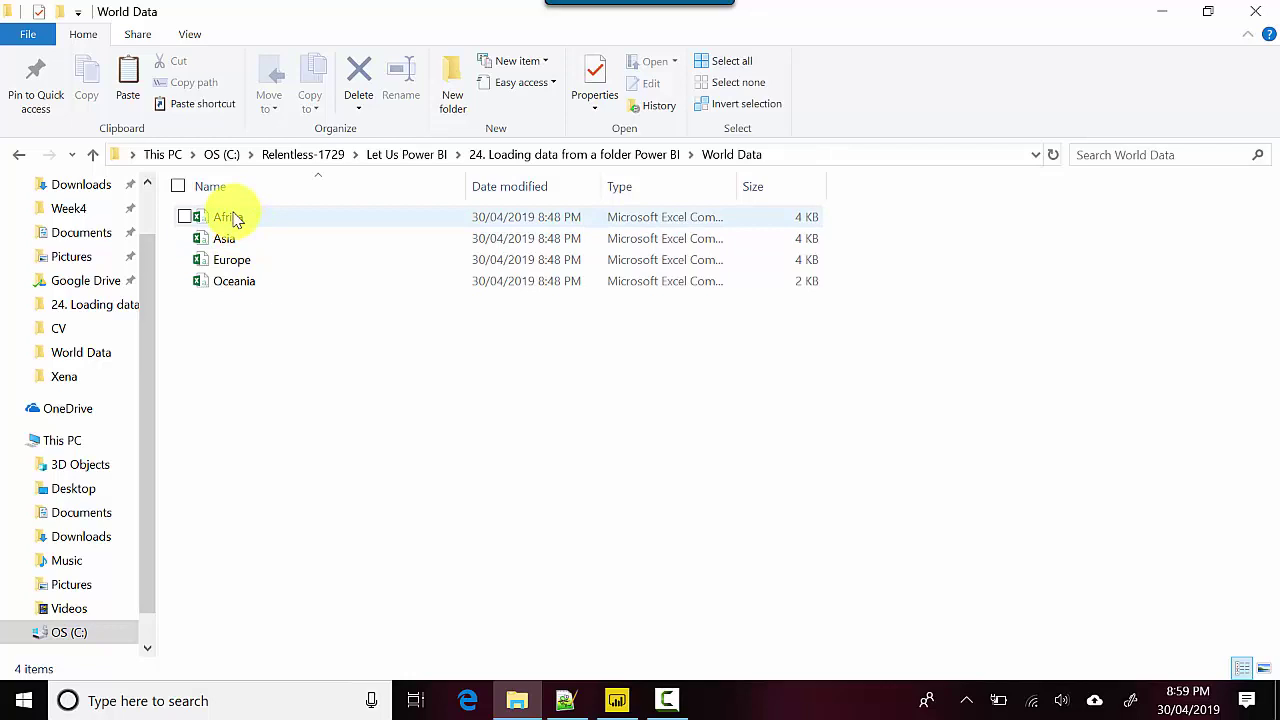
# Step: Open Africa.csv with Edit with Notepad++ to view its tab-separated population table
pyautogui.rightClick(236, 219)
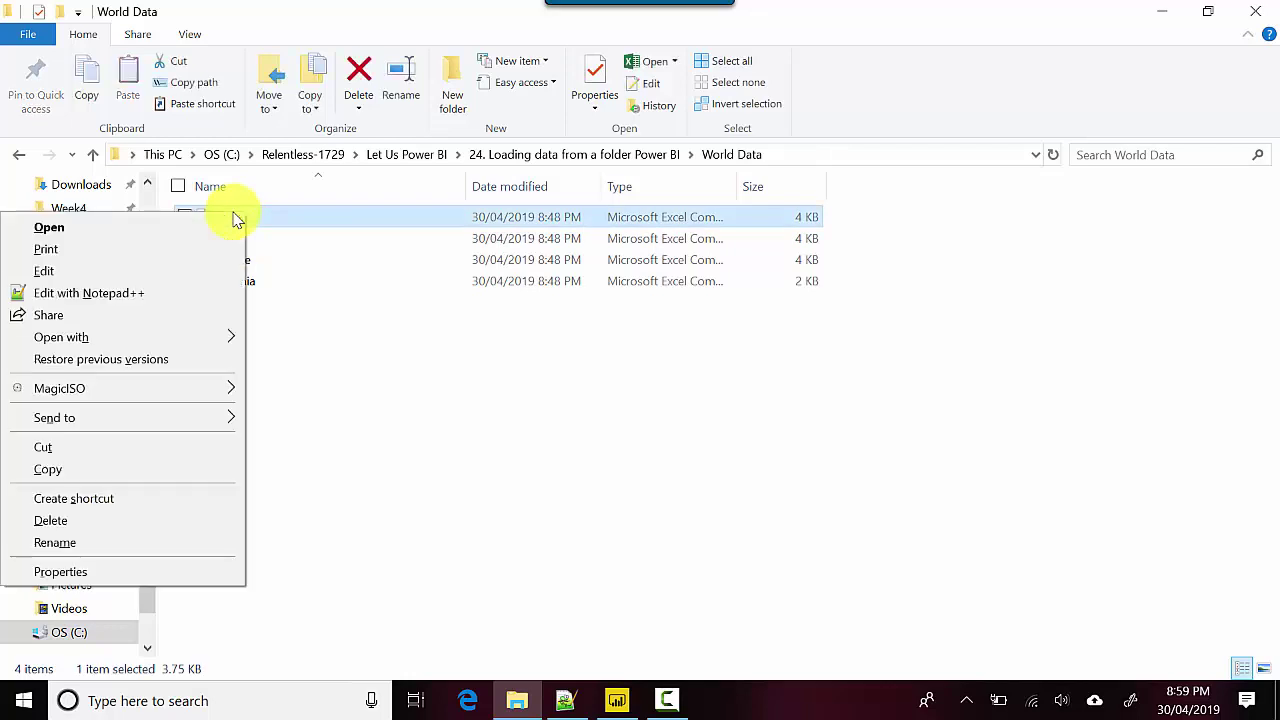
pyautogui.click(185, 296)
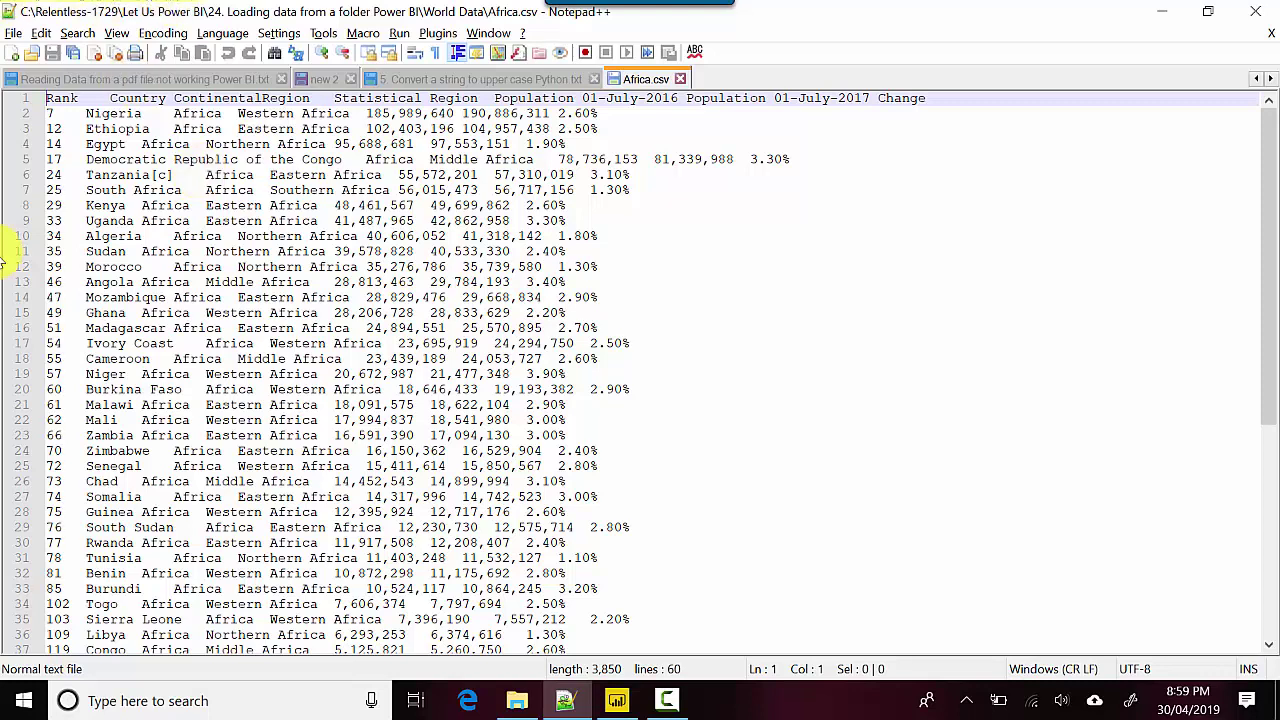
# Step: Close Africa.csv, then move Oceania into the parent lesson folder, replacing the older copy
pyautogui.click(681, 79)
pyautogui.click(1157, 16)
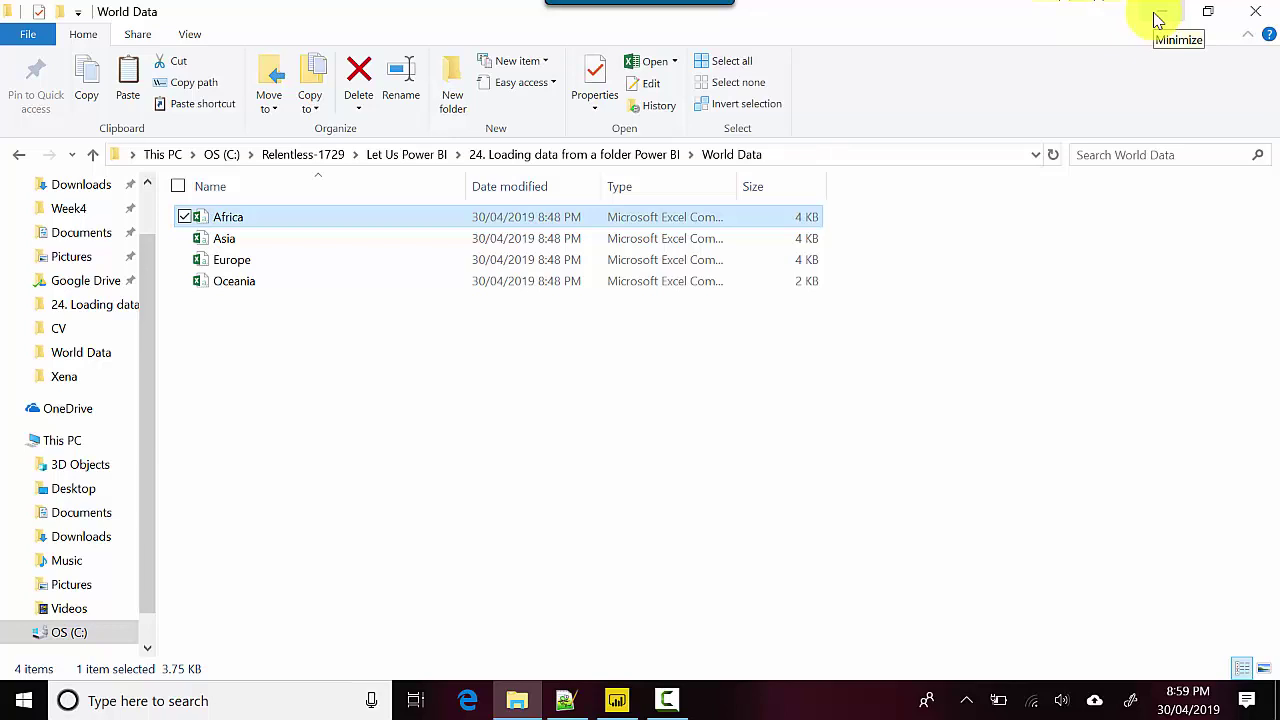
pyautogui.click(238, 284)
pyautogui.moveTo(238, 284); pyautogui.dragTo(537, 154)
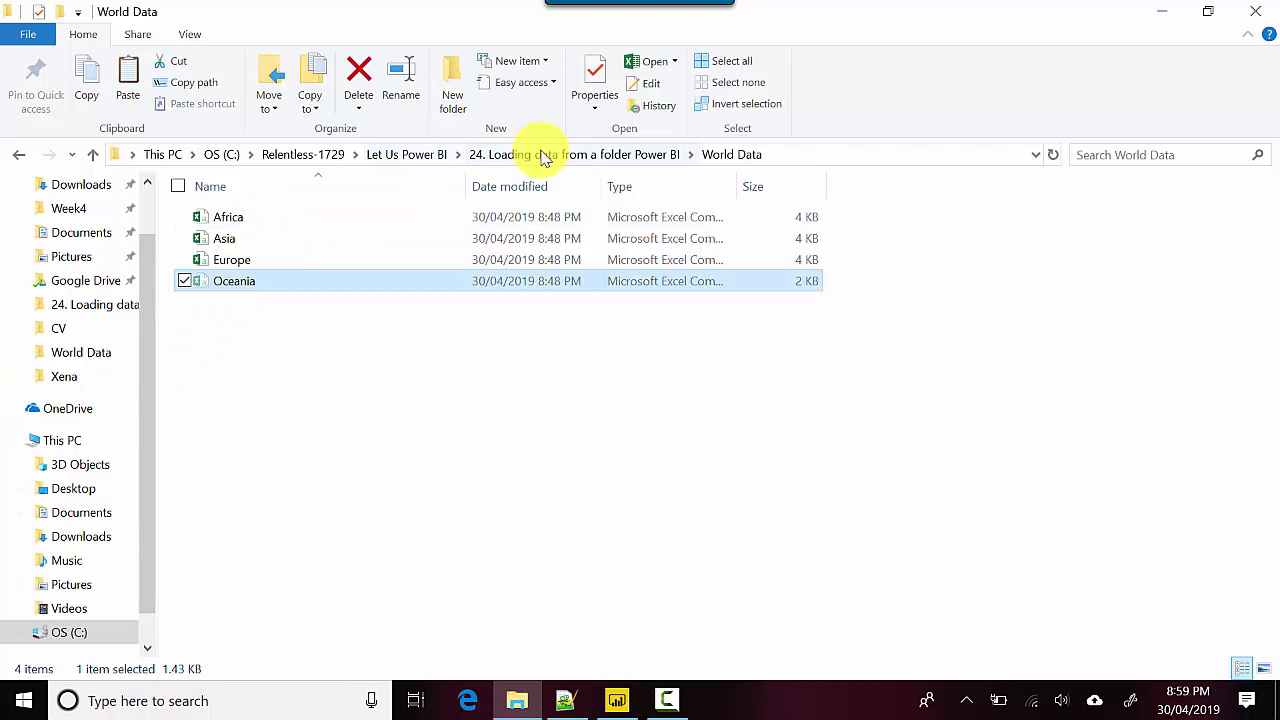
pyautogui.click(537, 154)
pyautogui.click(363, 497)
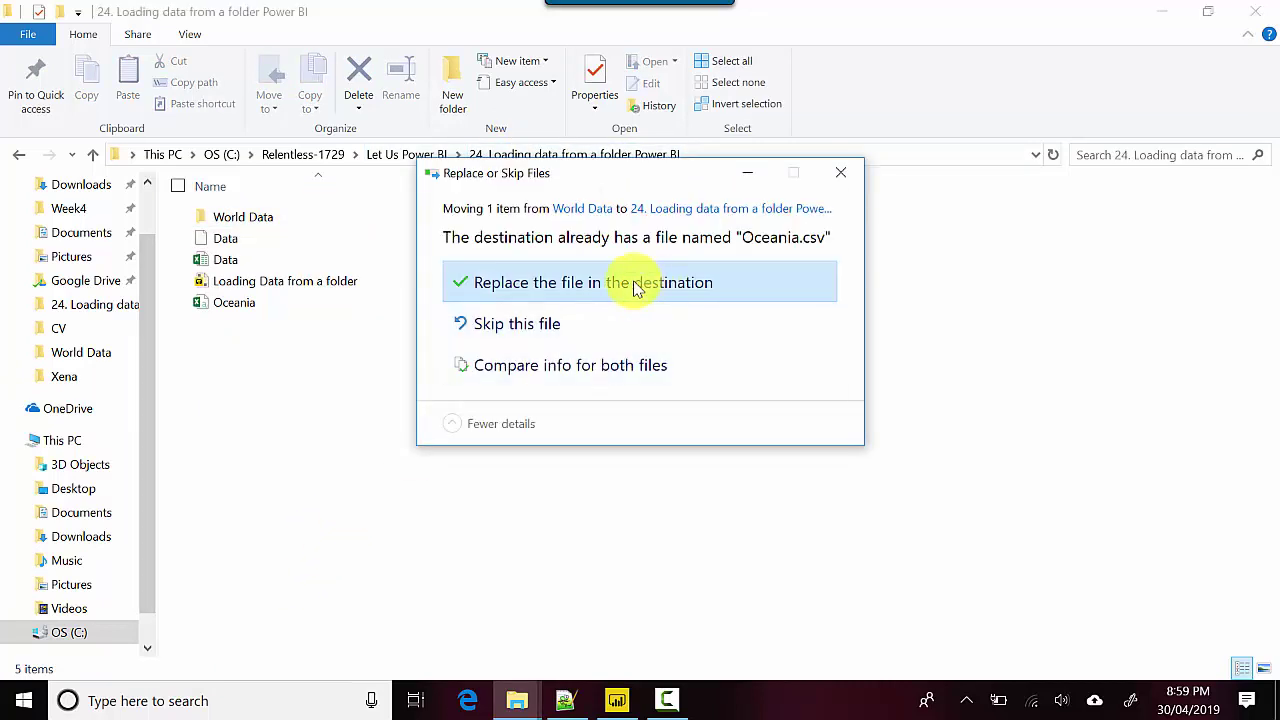
pyautogui.click(636, 284)
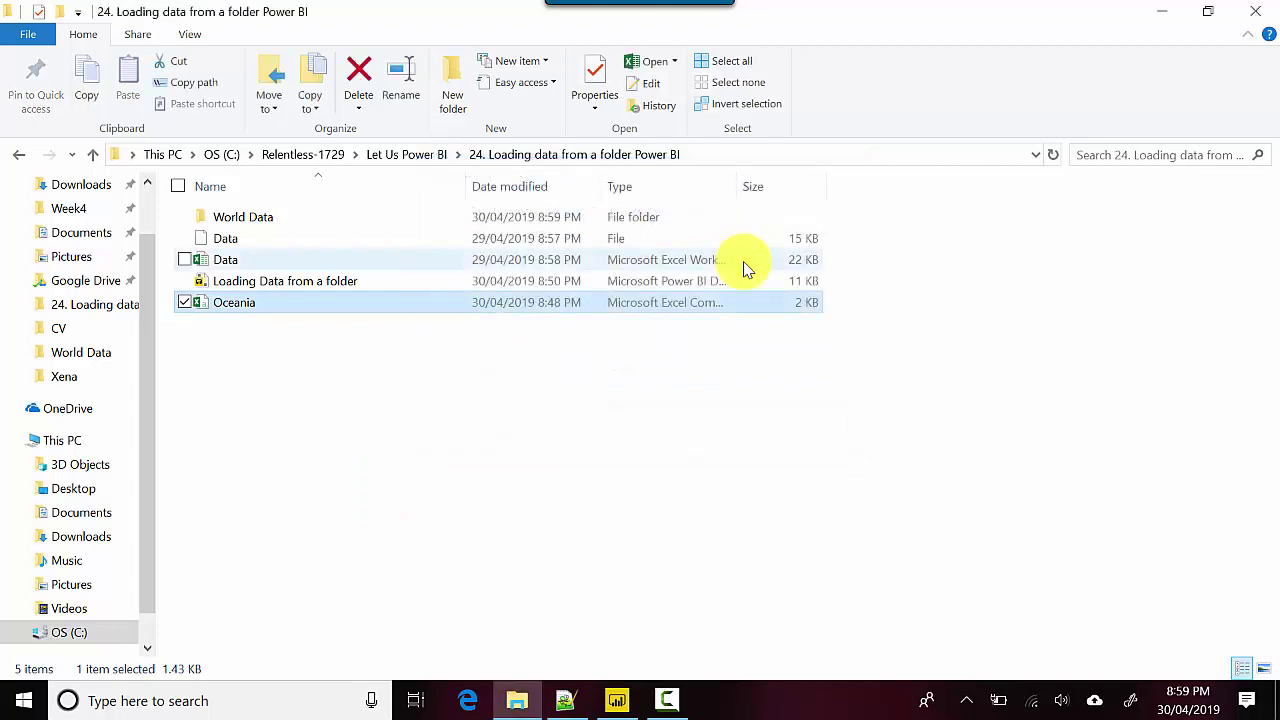
# Step: Reopen the World Data folder and reveal its full path in the address bar
pyautogui.click(1168, 8)
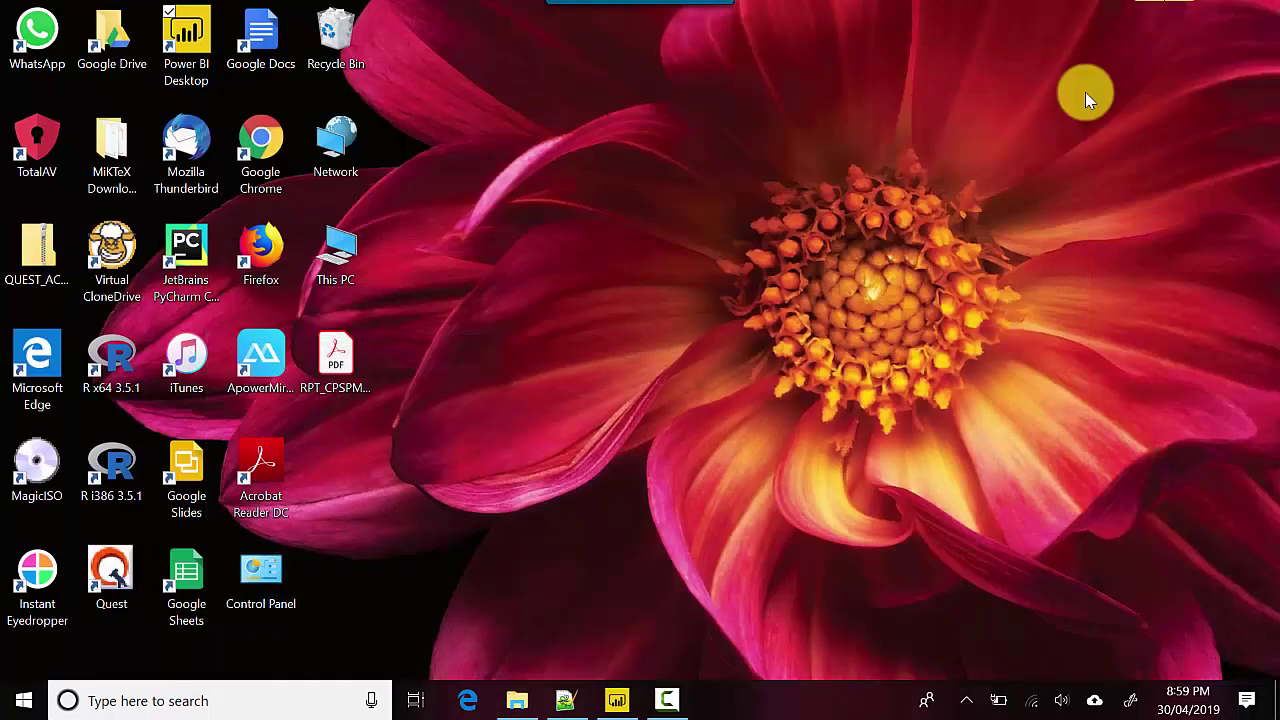
pyautogui.click(510, 698)
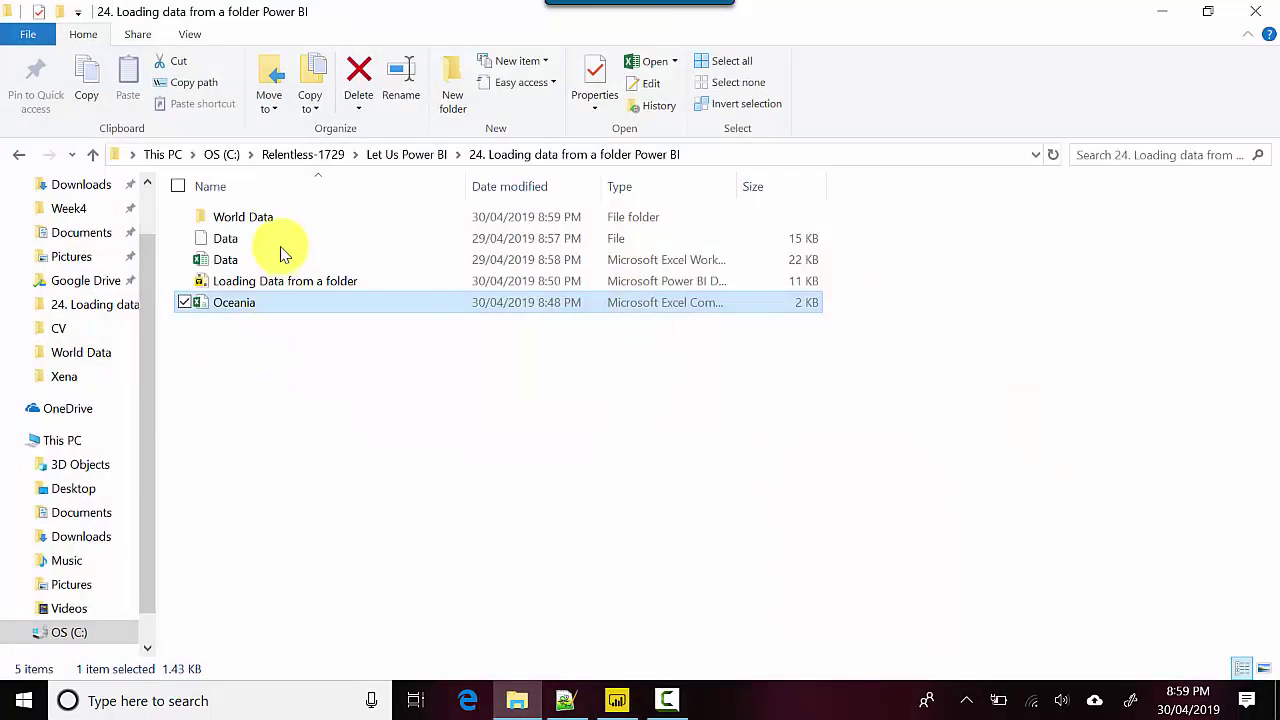
pyautogui.doubleClick(268, 218)
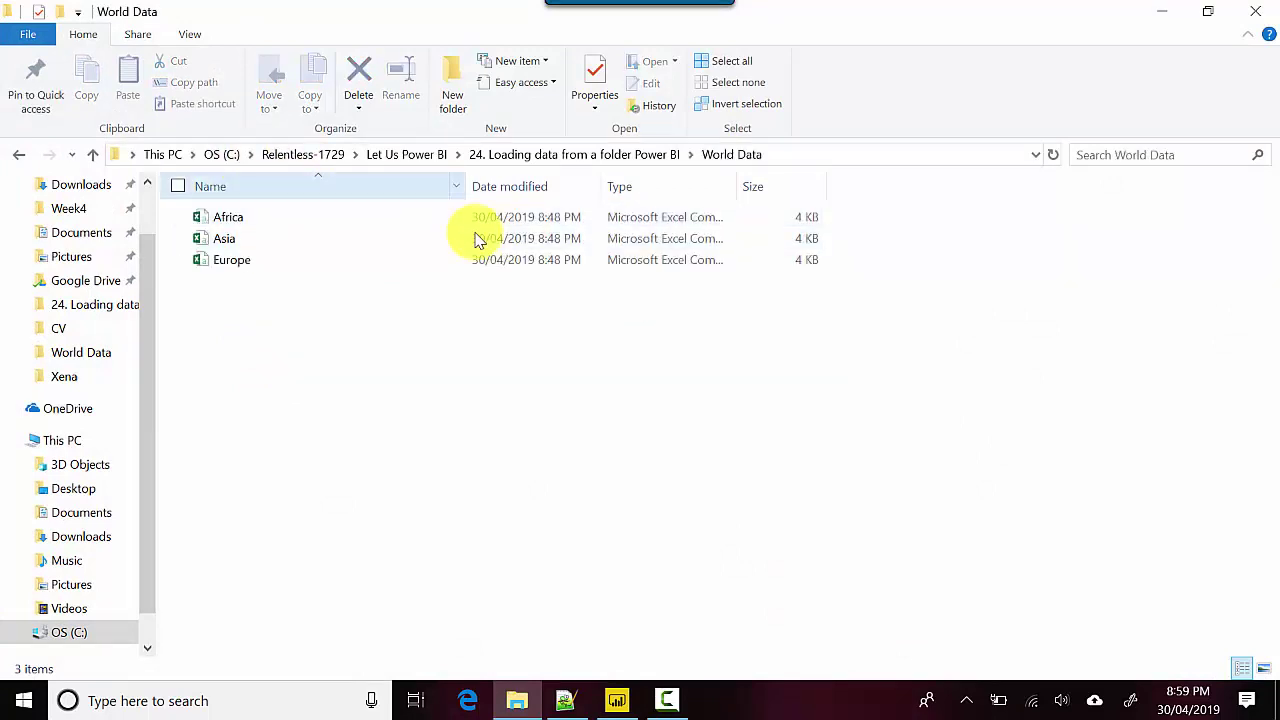
pyautogui.click(800, 157)
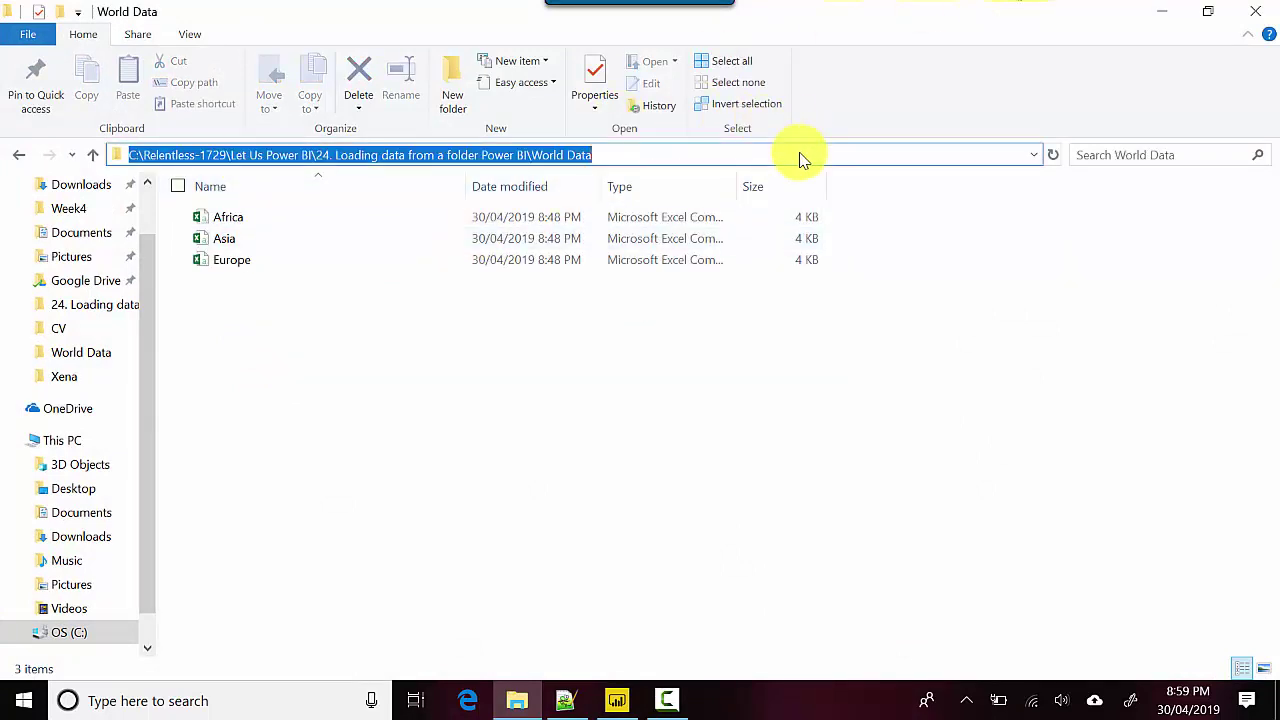
# Step: Switch to Power BI Desktop and choose Get Data > More to list all connectors
pyautogui.click(1163, 11)
pyautogui.click(615, 697)
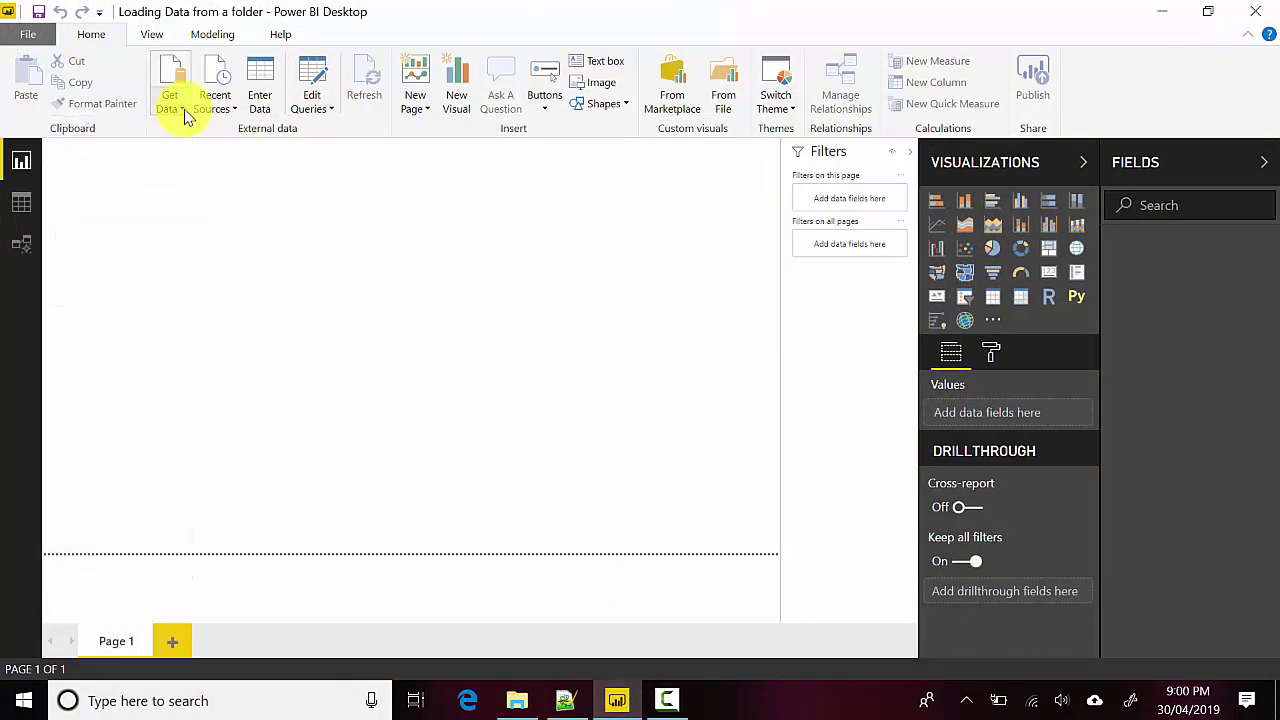
pyautogui.click(185, 117)
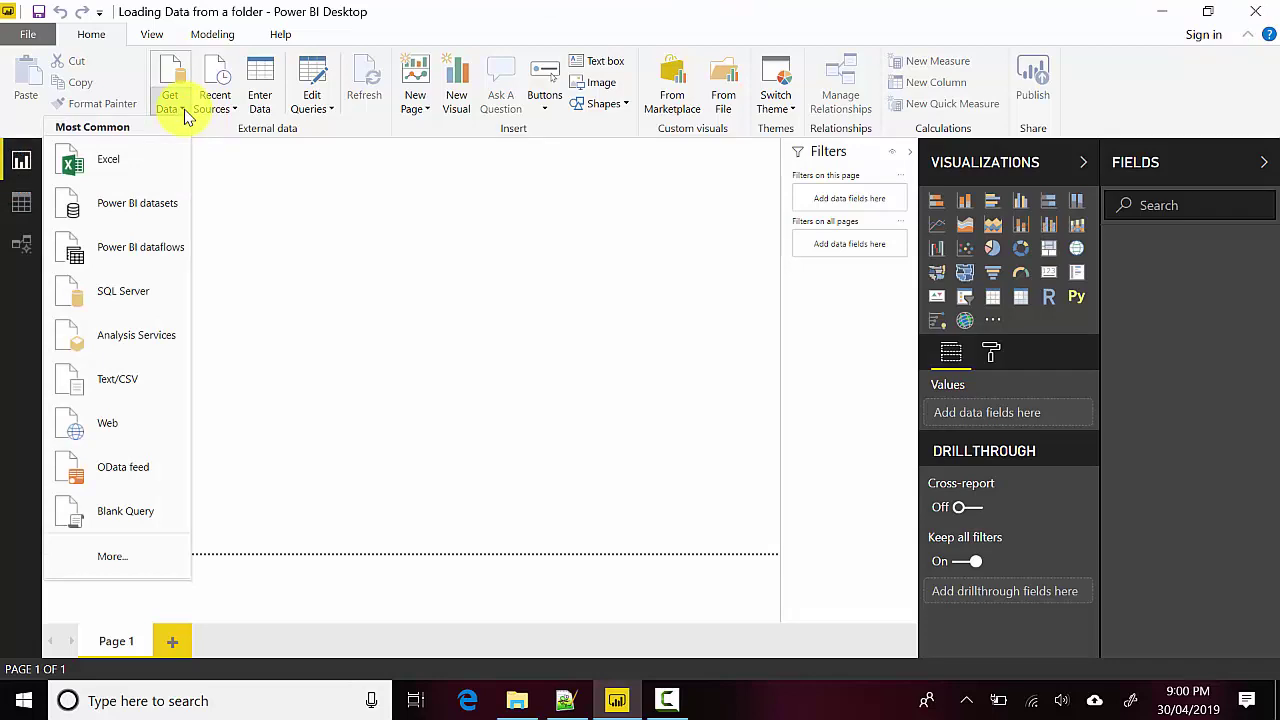
pyautogui.click(110, 560)
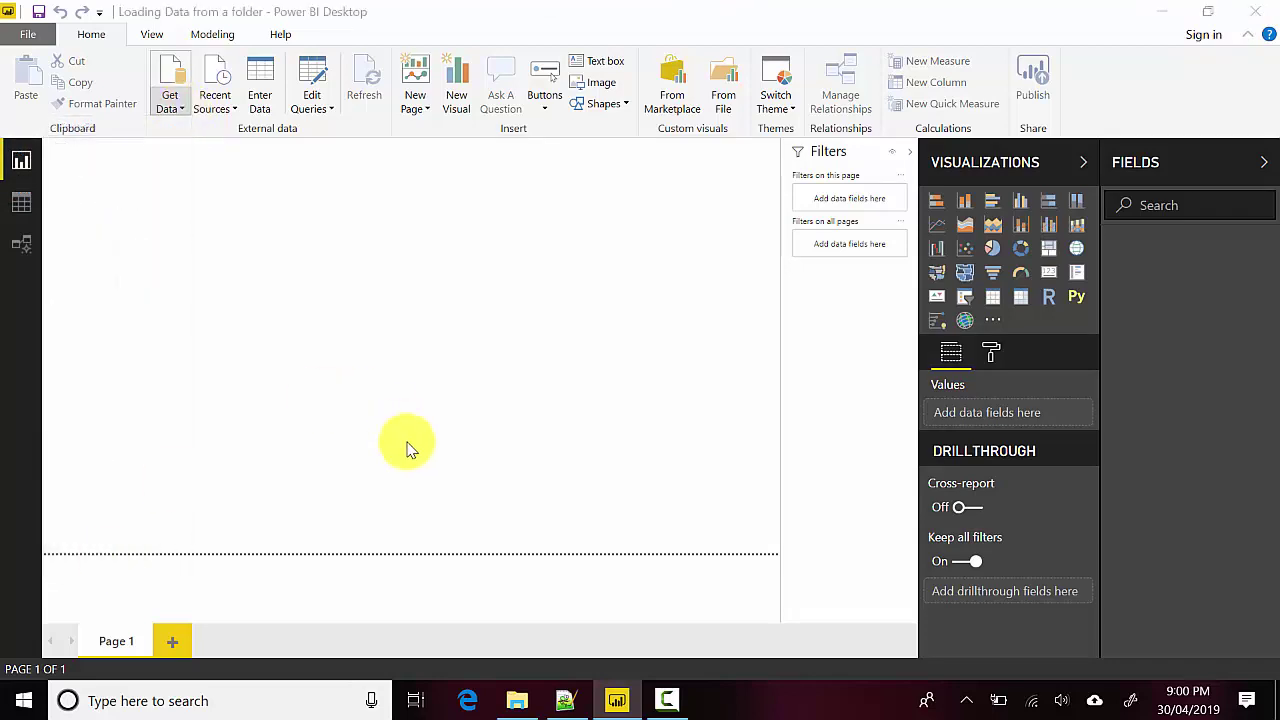
# Step: Connect to a Folder source using the pasted World Data folder path
pyautogui.moveTo(618, 698)
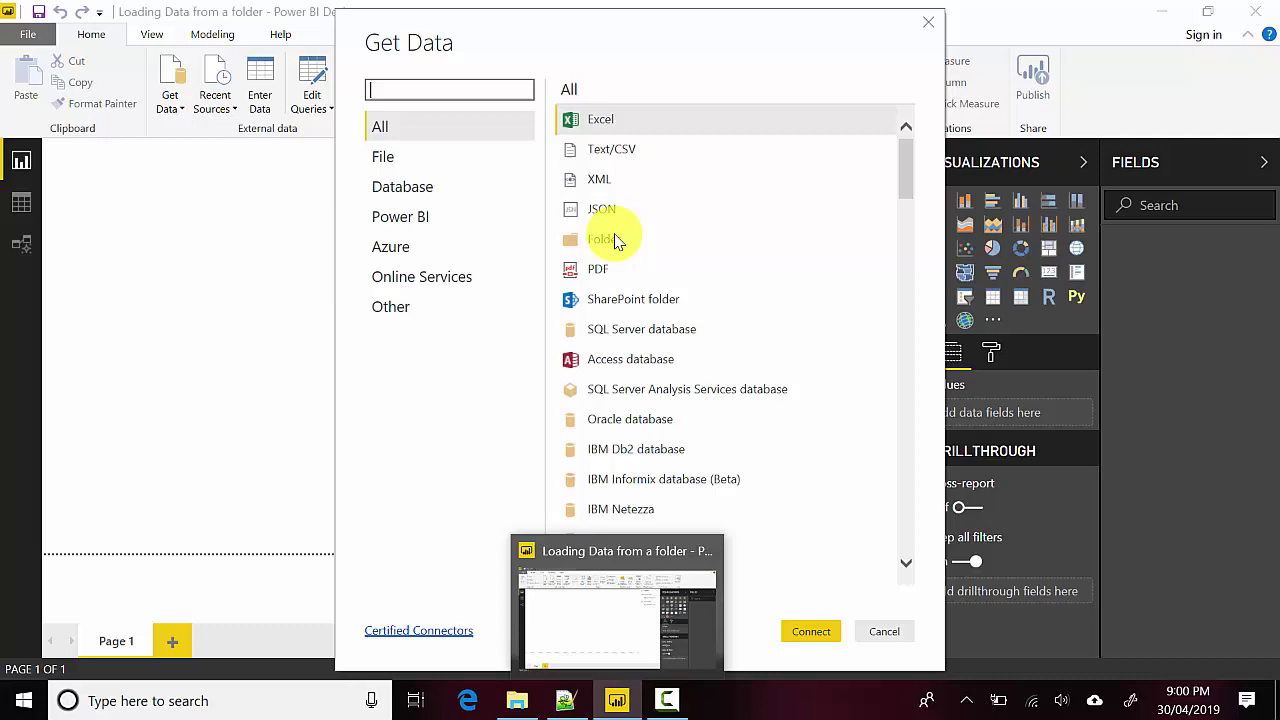
pyautogui.click(606, 239)
pyautogui.click(810, 635)
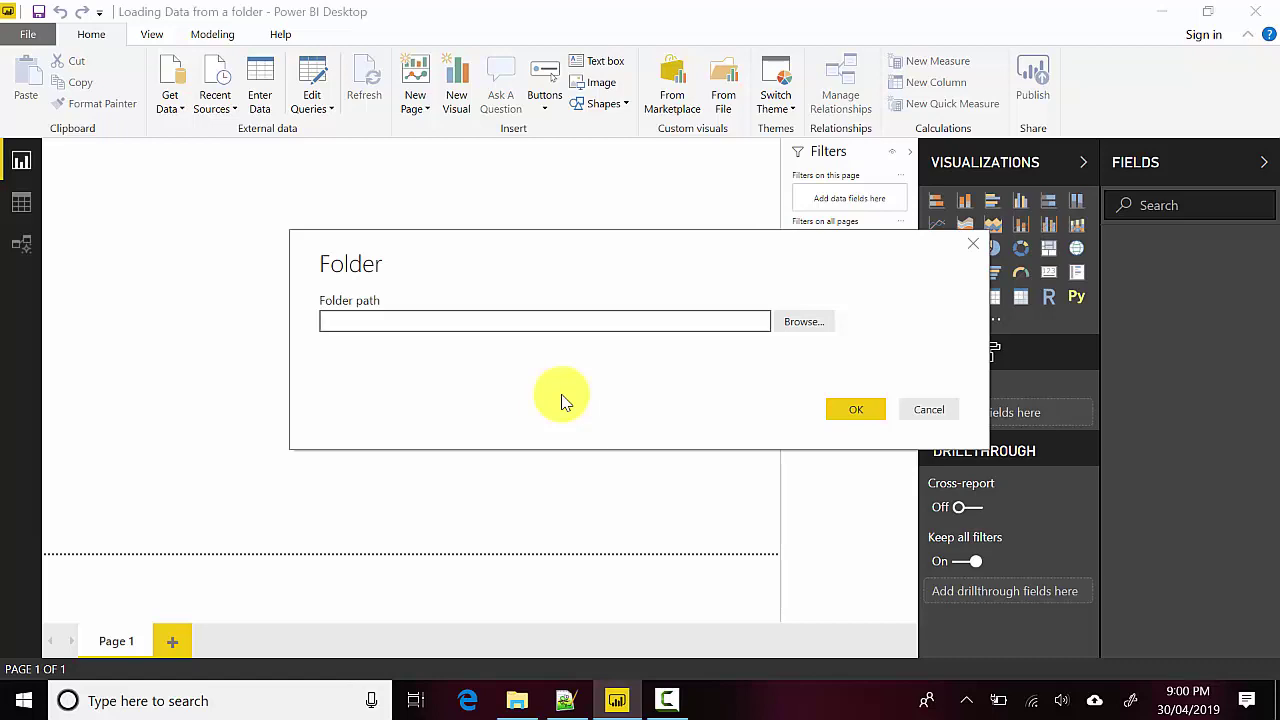
pyautogui.write('Relentless-1729\\Let Us Power BI\\24. Loading data from a folder Power BI\\World Data')
pyautogui.click(858, 405)
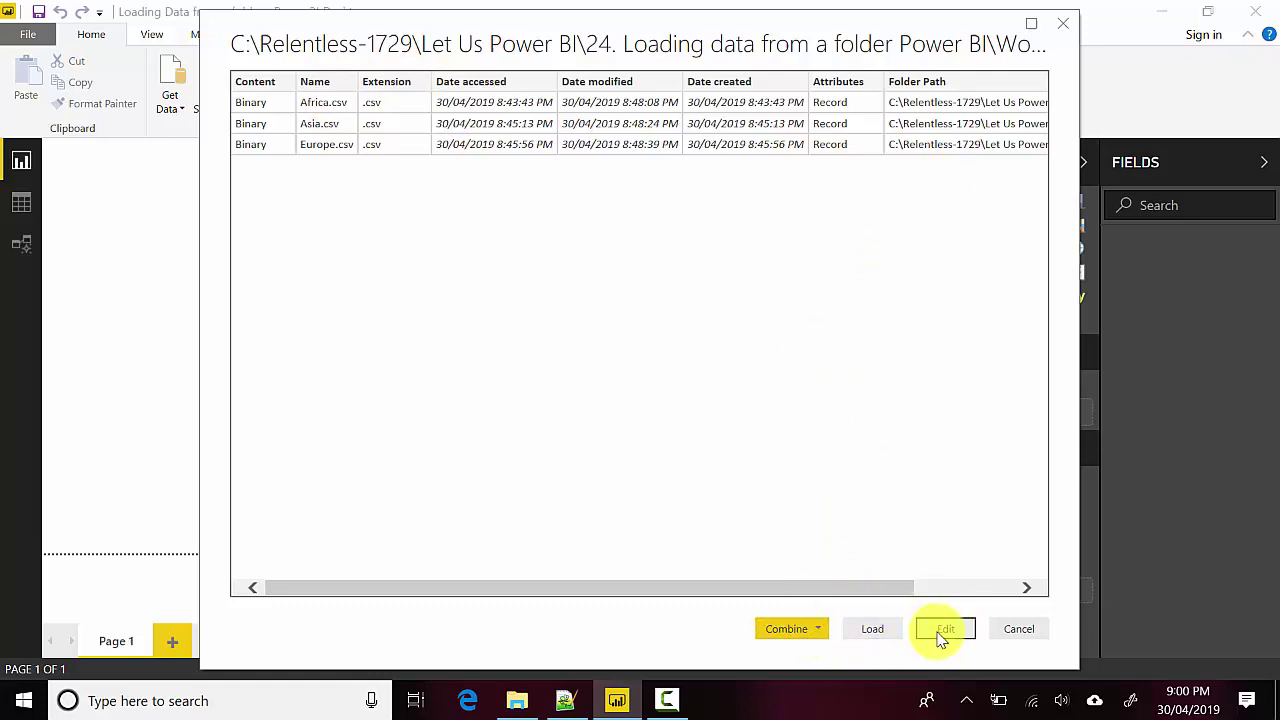
# Step: Edit the folder query and keep only the Content column with Remove Other Columns
pyautogui.click(945, 629)
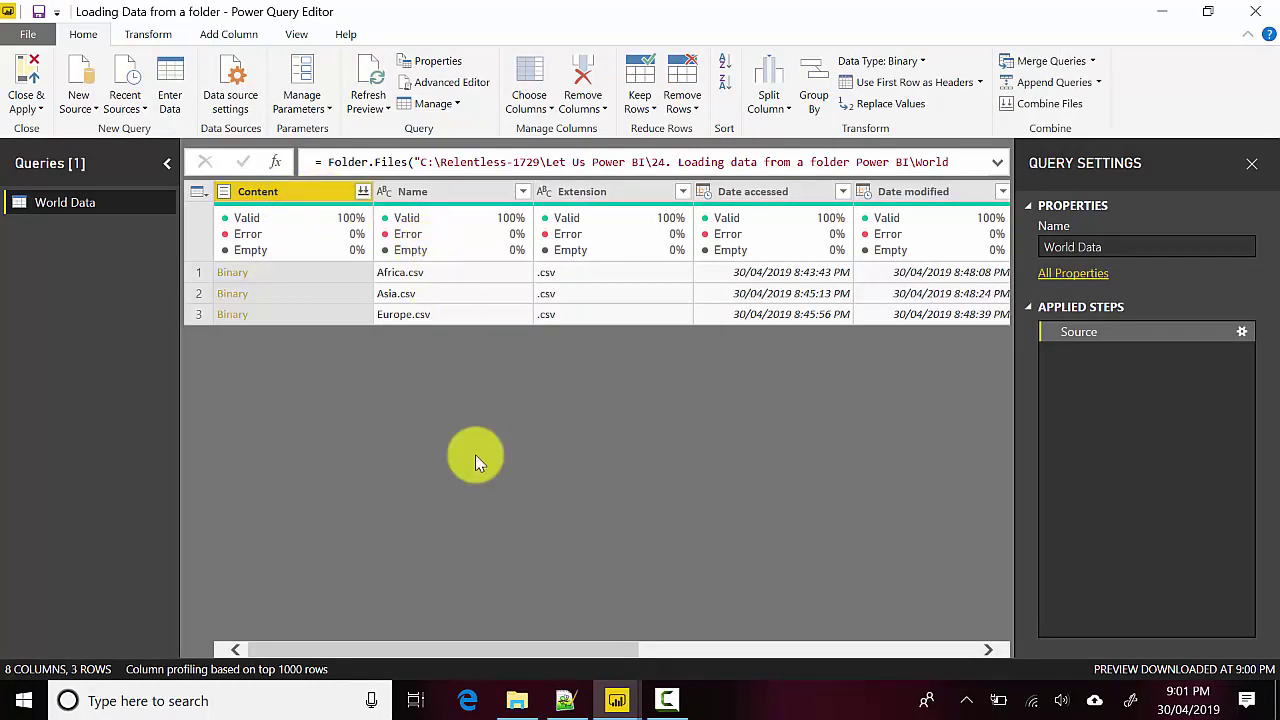
pyautogui.moveTo(479, 642); pyautogui.dragTo(359, 638)
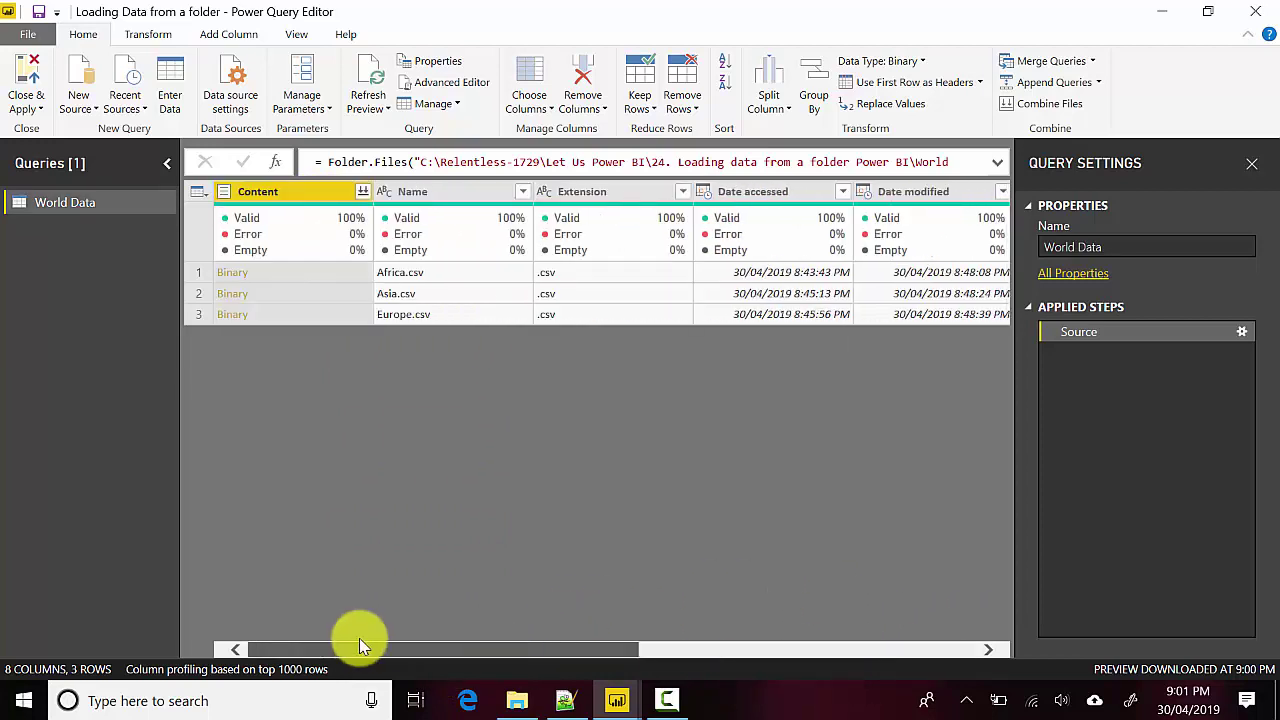
pyautogui.moveTo(286, 191); pyautogui.dragTo(288, 198)
pyautogui.rightClick(288, 198)
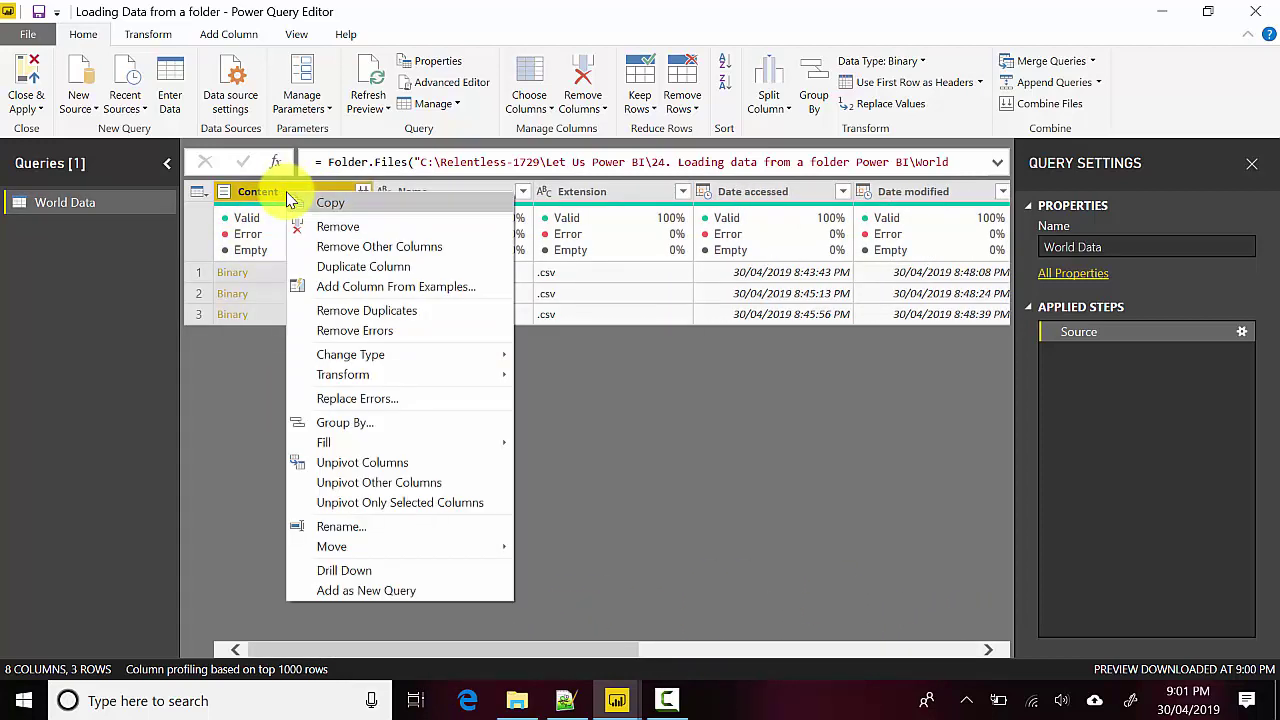
pyautogui.click(340, 250)
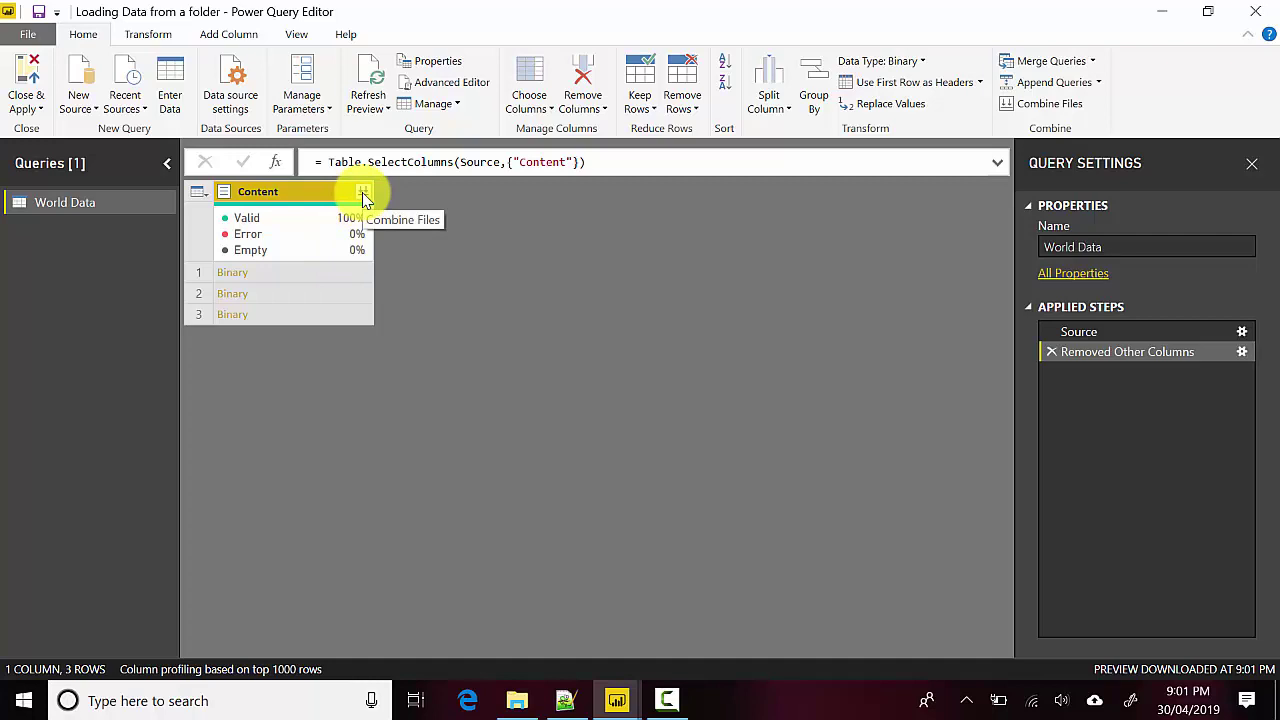
# Step: Combine the three CSV binaries into one table and check the ContinentalRegion values
pyautogui.click(363, 193)
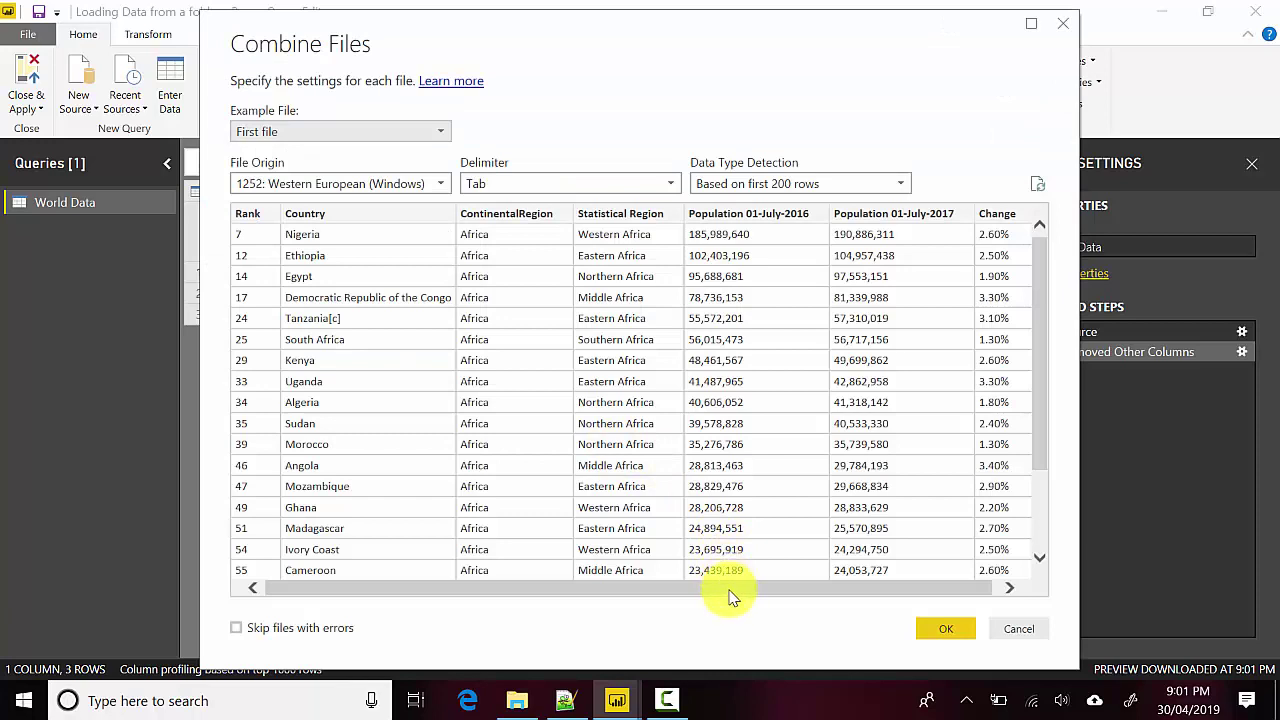
pyautogui.moveTo(729, 597); pyautogui.dragTo(735, 597)
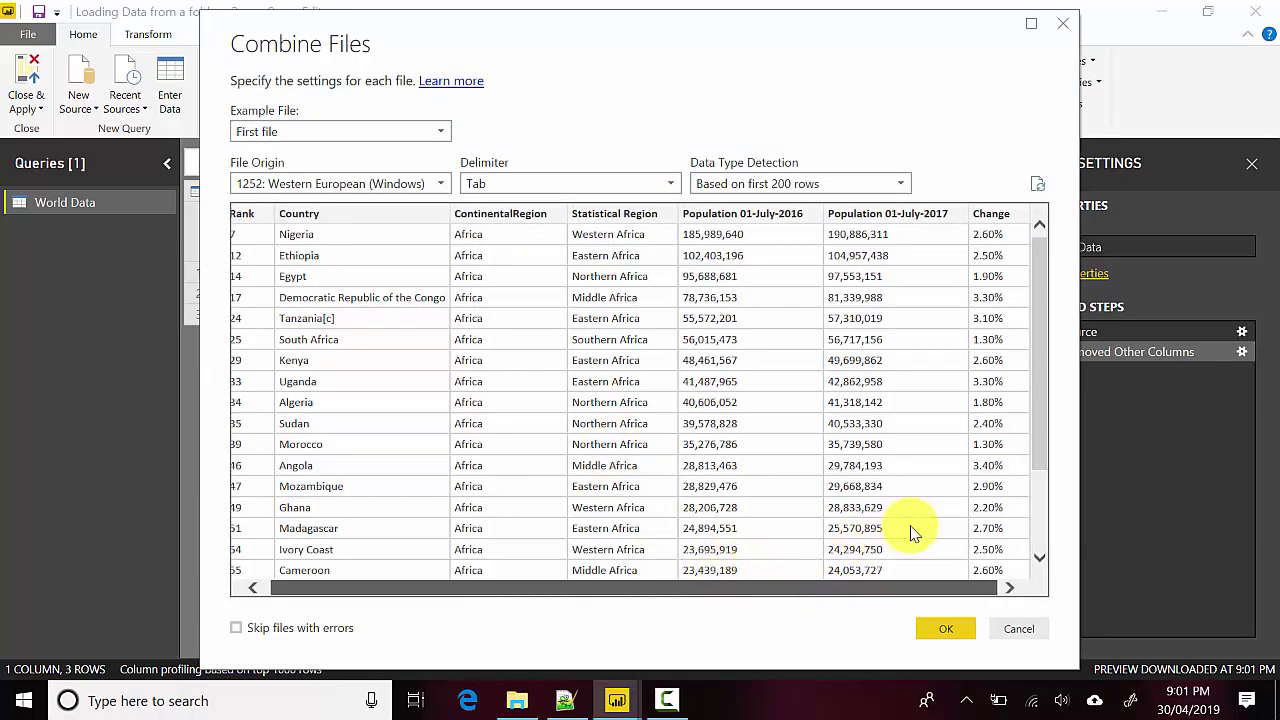
pyautogui.click(944, 630)
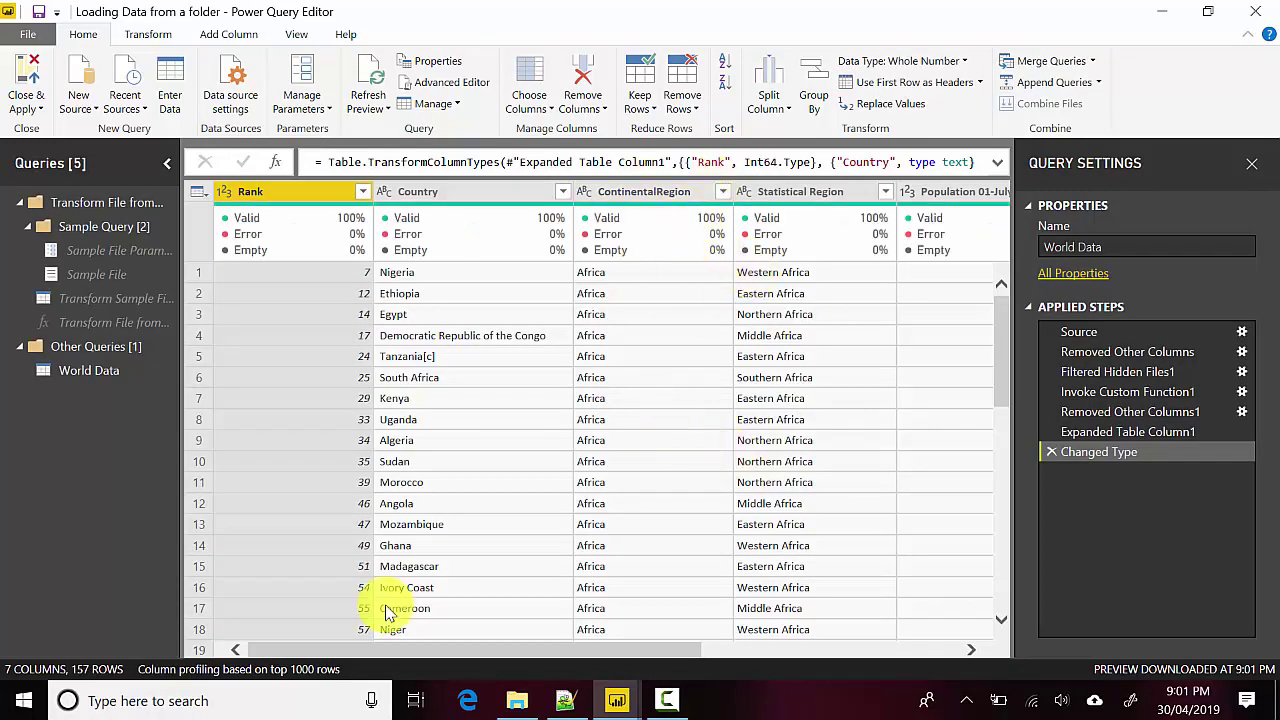
pyautogui.click(723, 192)
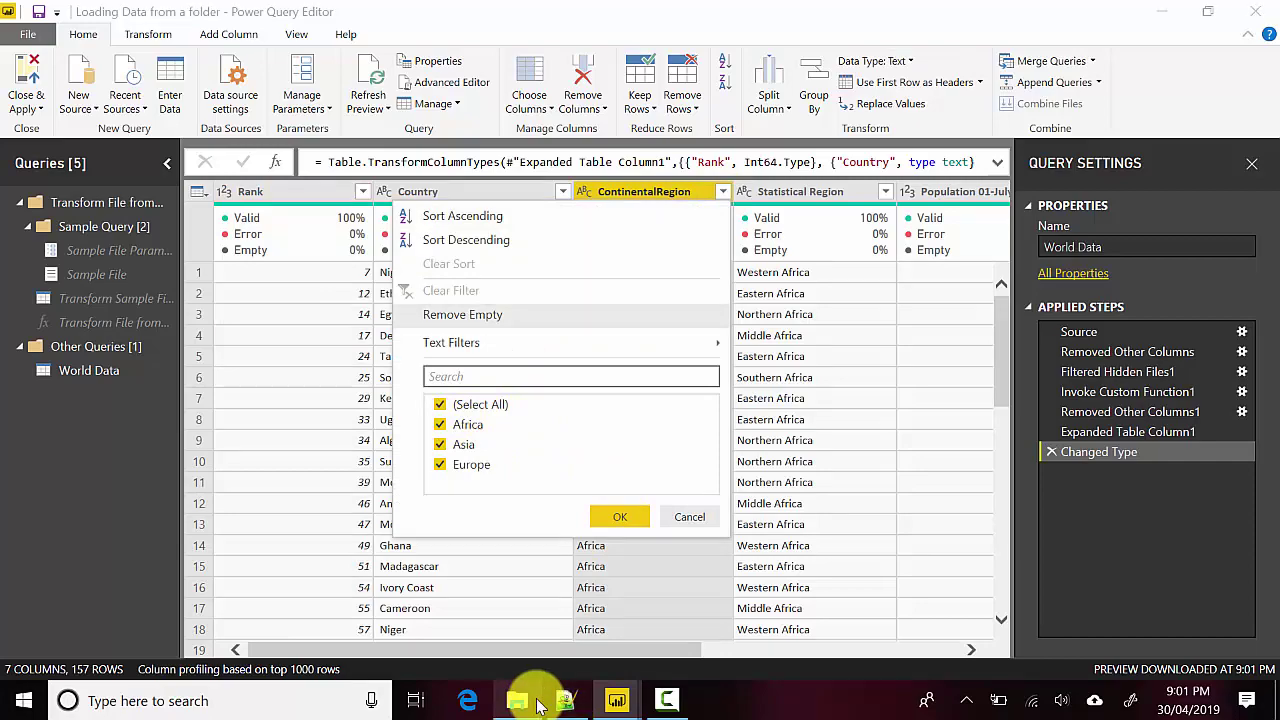
# Step: Return to the World Data folder and reopen Africa.csv in Notepad++
pyautogui.click(520, 700)
pyautogui.click(565, 702)
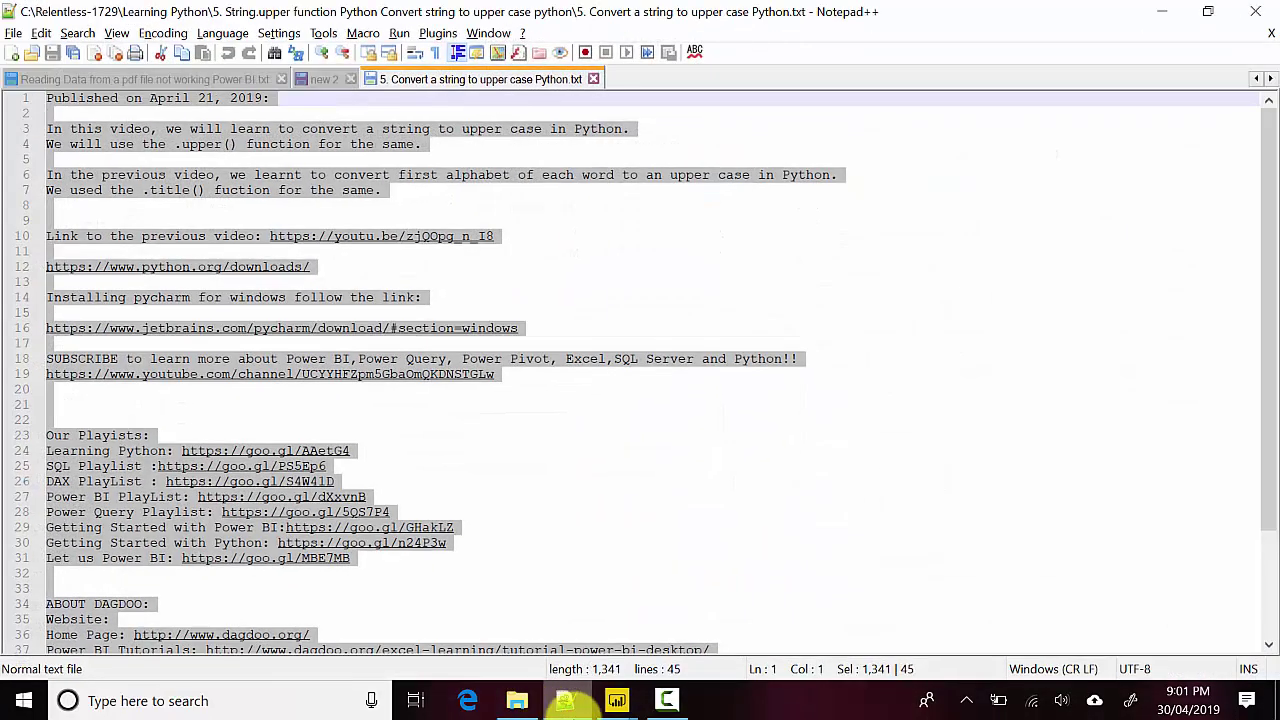
pyautogui.click(572, 710)
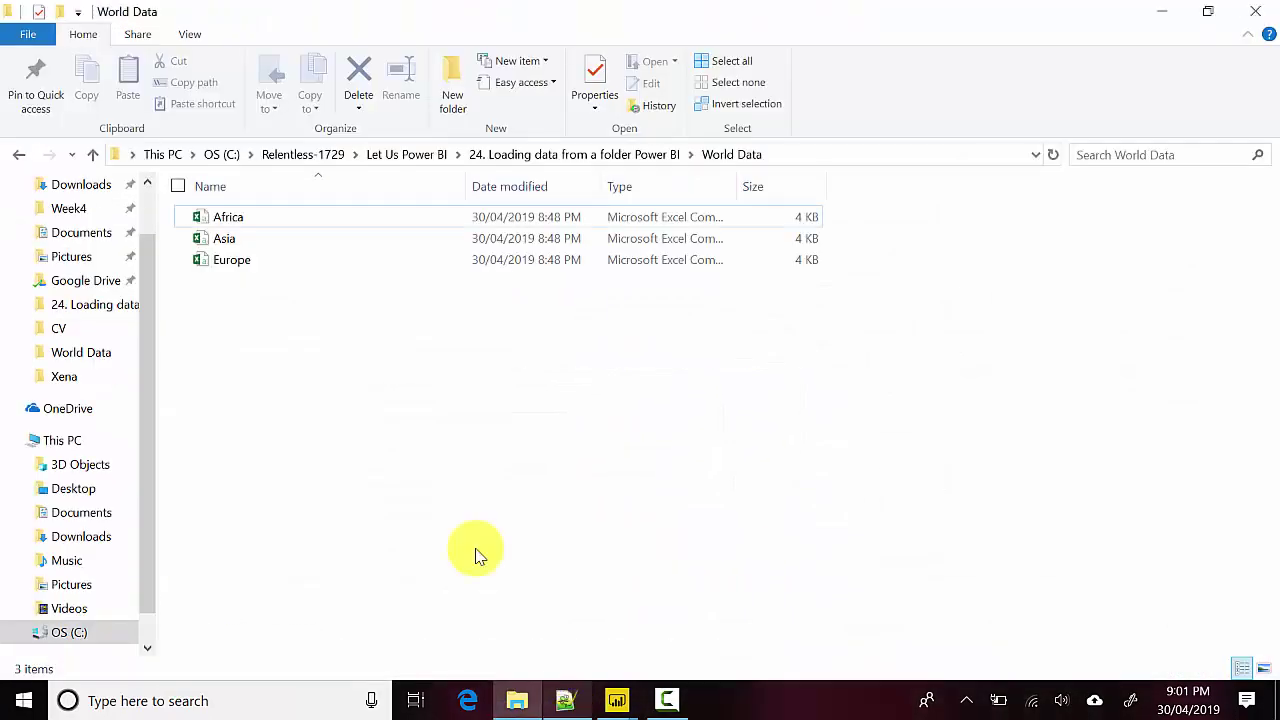
pyautogui.rightClick(298, 224)
pyautogui.click(216, 216)
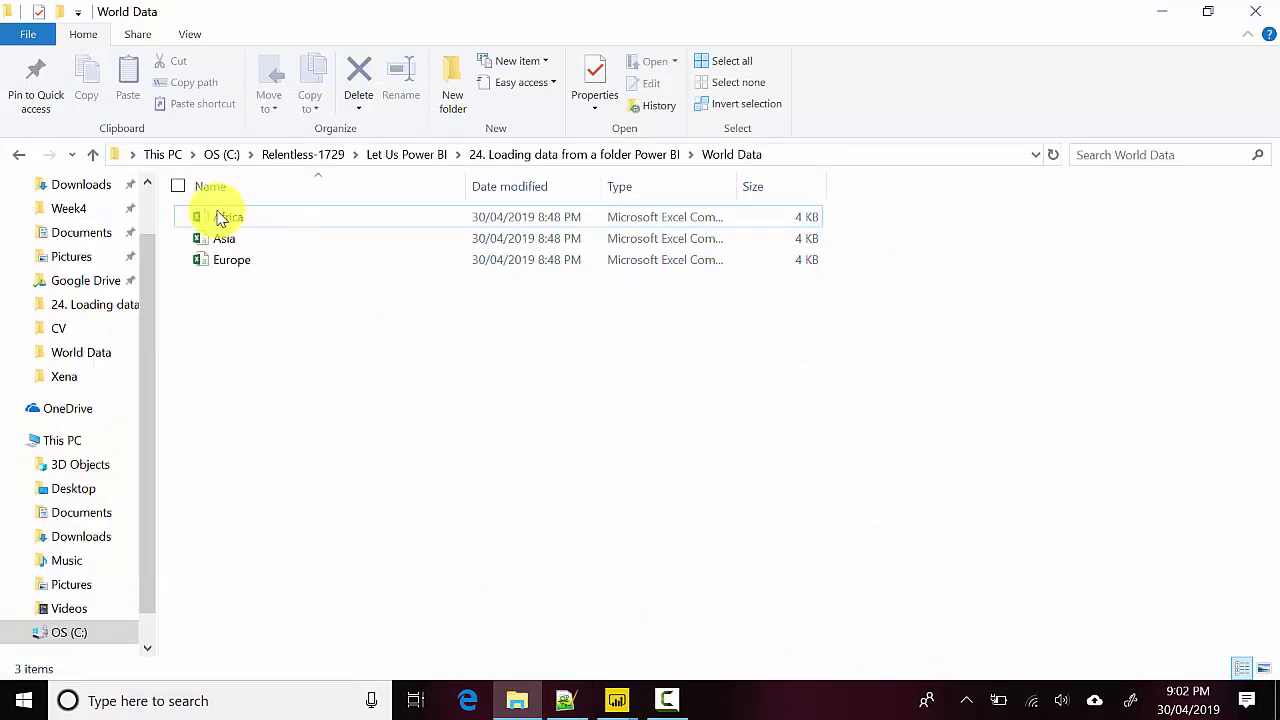
pyautogui.click(220, 218)
pyautogui.rightClick(220, 218)
pyautogui.click(149, 289)
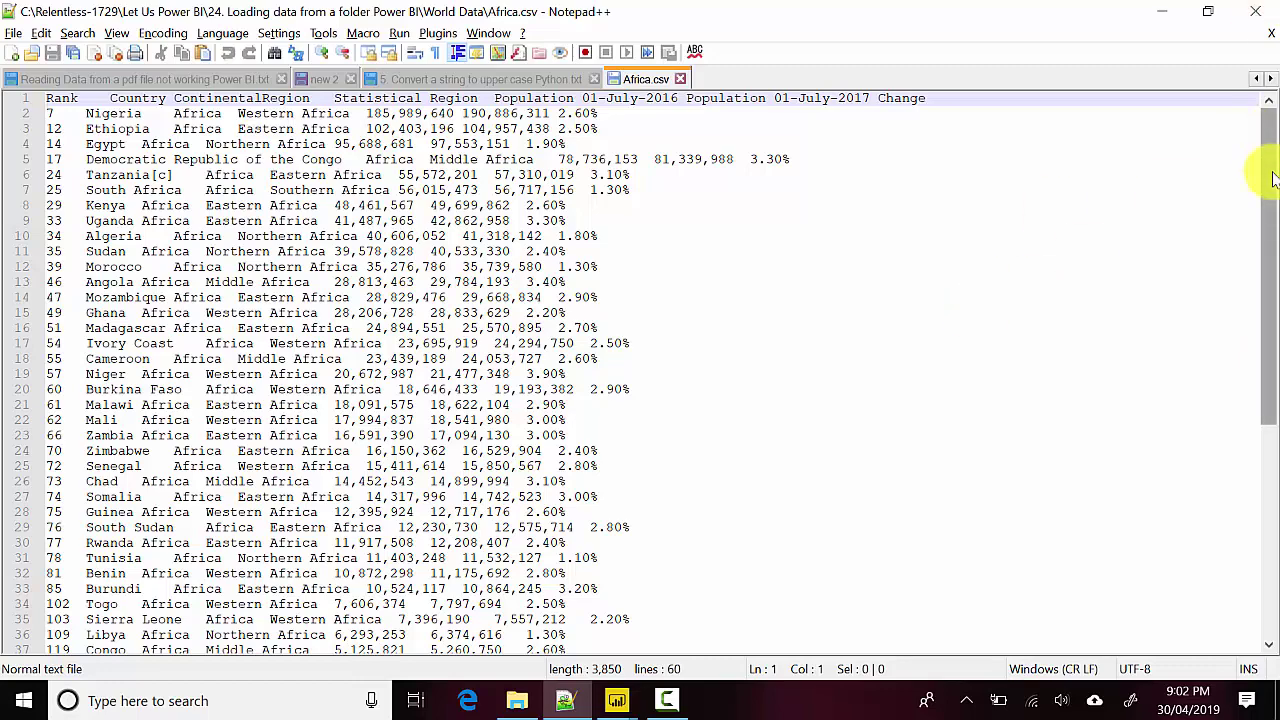
# Step: Open Asia.csv in Notepad++ and scroll through its 53 lines
pyautogui.moveTo(1272, 178); pyautogui.dragTo(1268, 470)
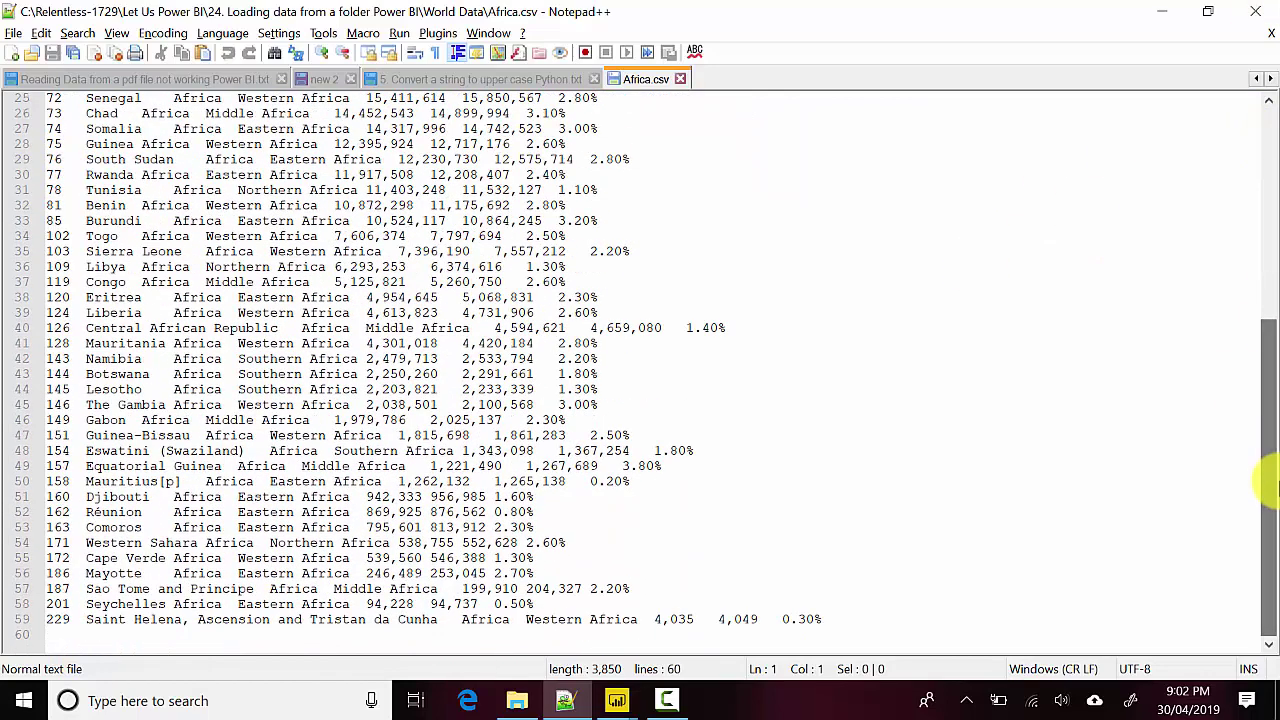
pyautogui.click(1158, 11)
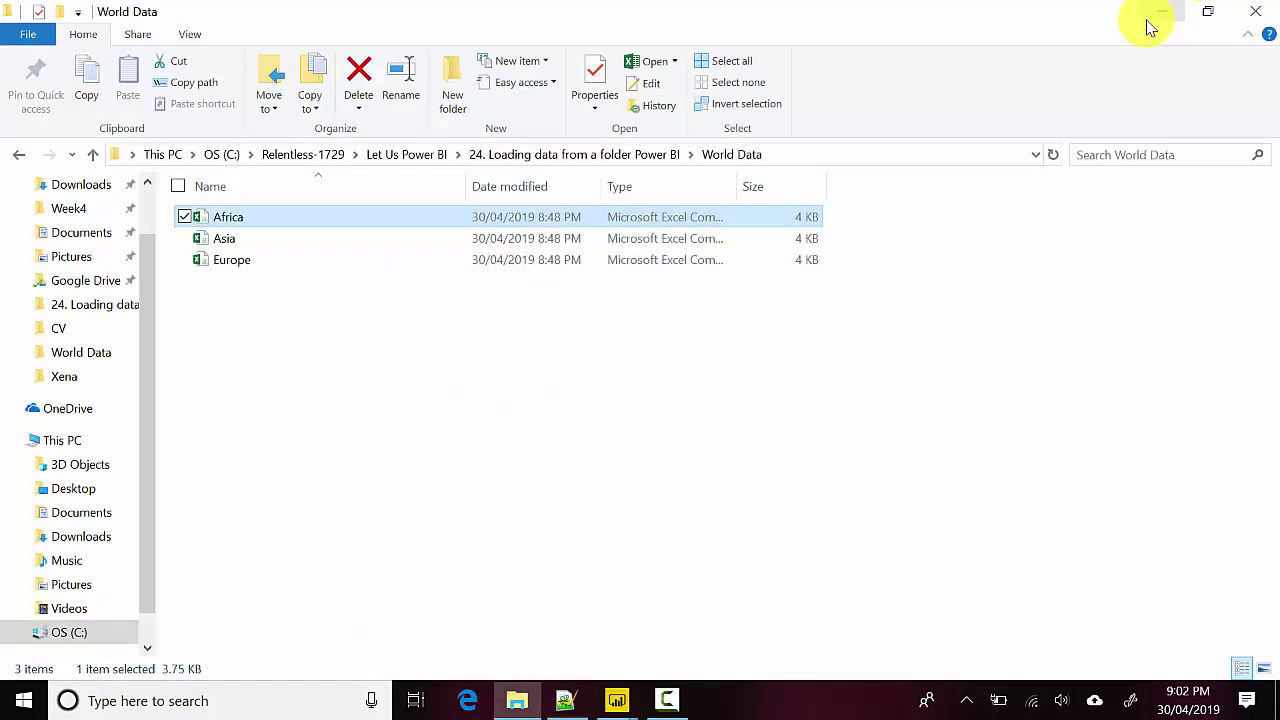
pyautogui.rightClick(420, 248)
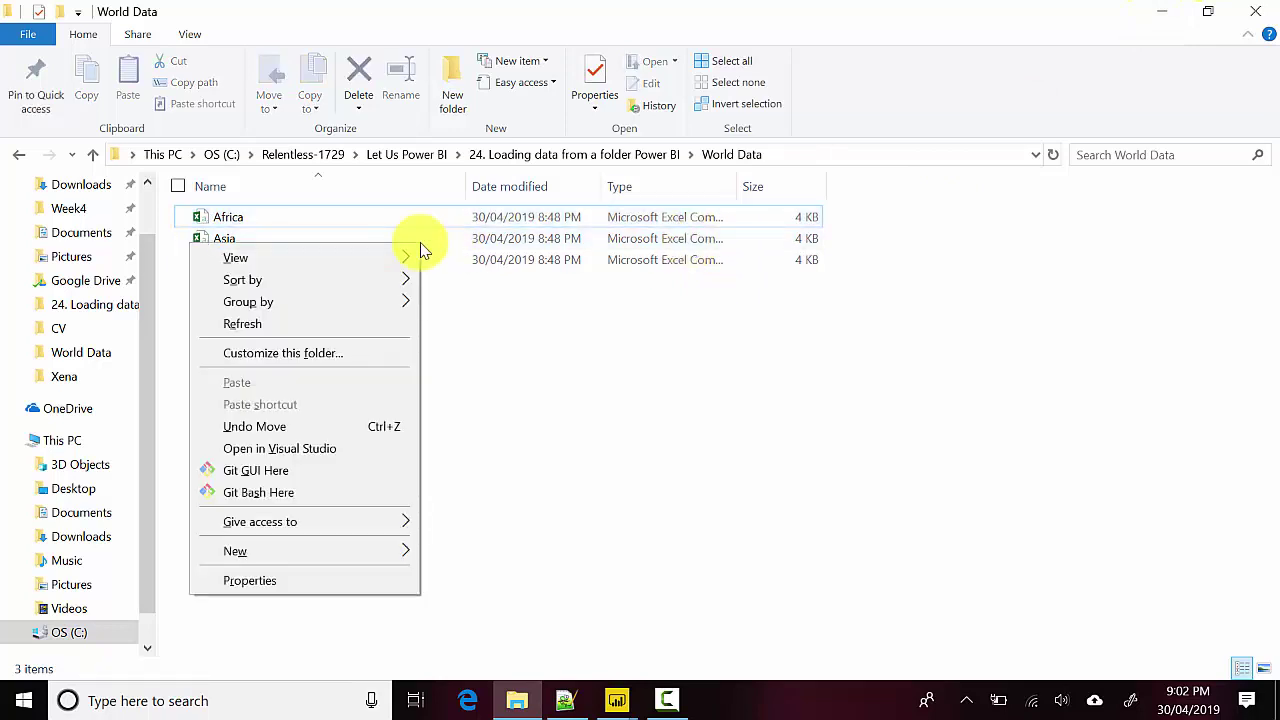
pyautogui.rightClick(275, 240)
pyautogui.click(406, 336)
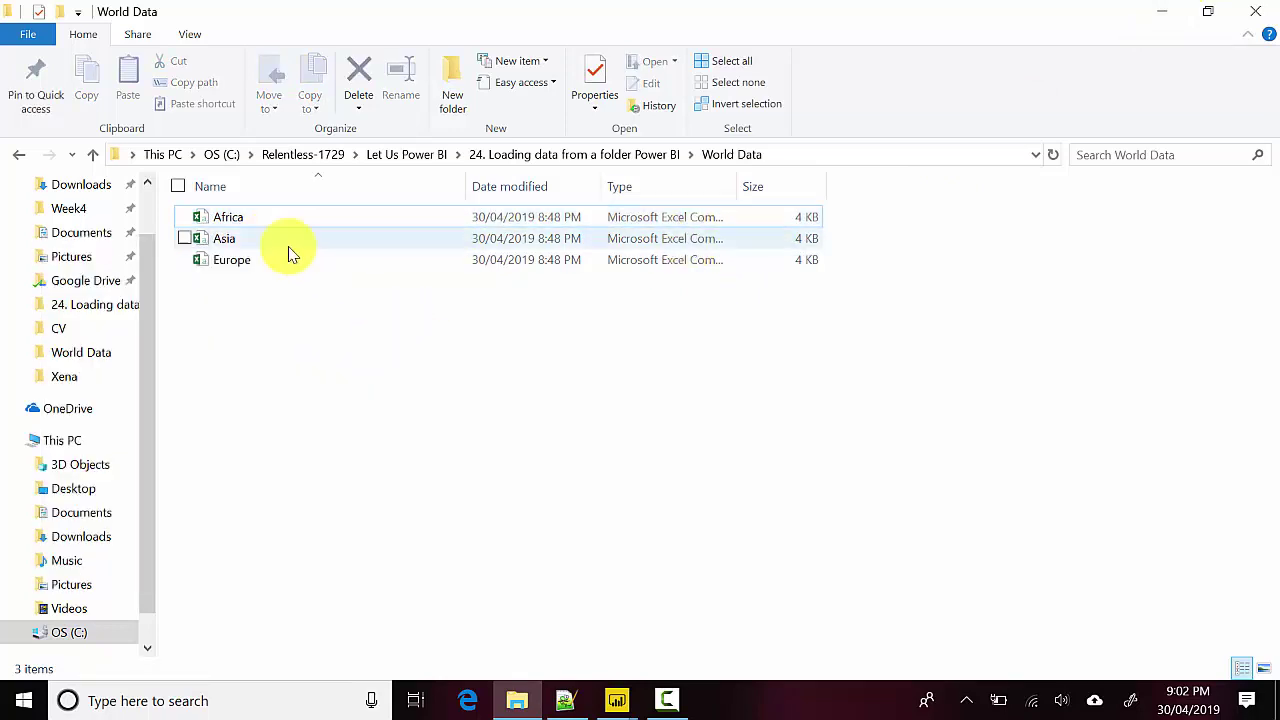
pyautogui.rightClick(230, 238)
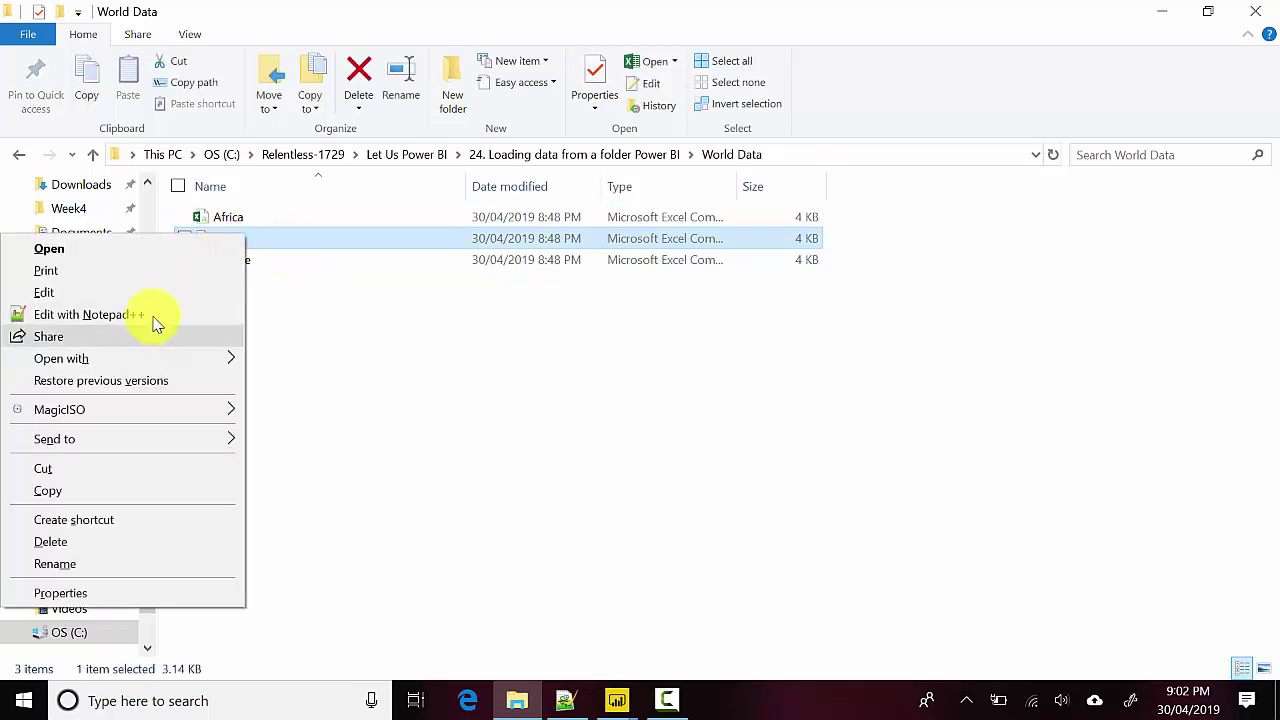
pyautogui.click(155, 318)
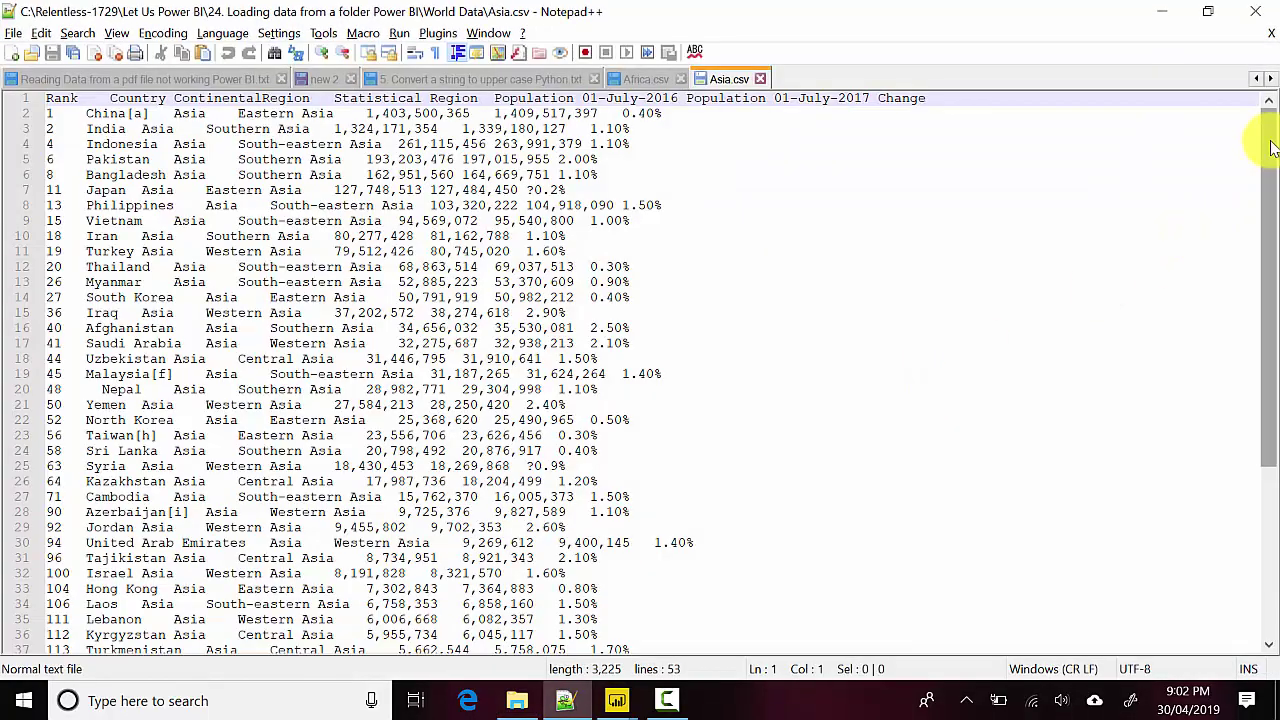
pyautogui.scroll(-6, 1266, 410)
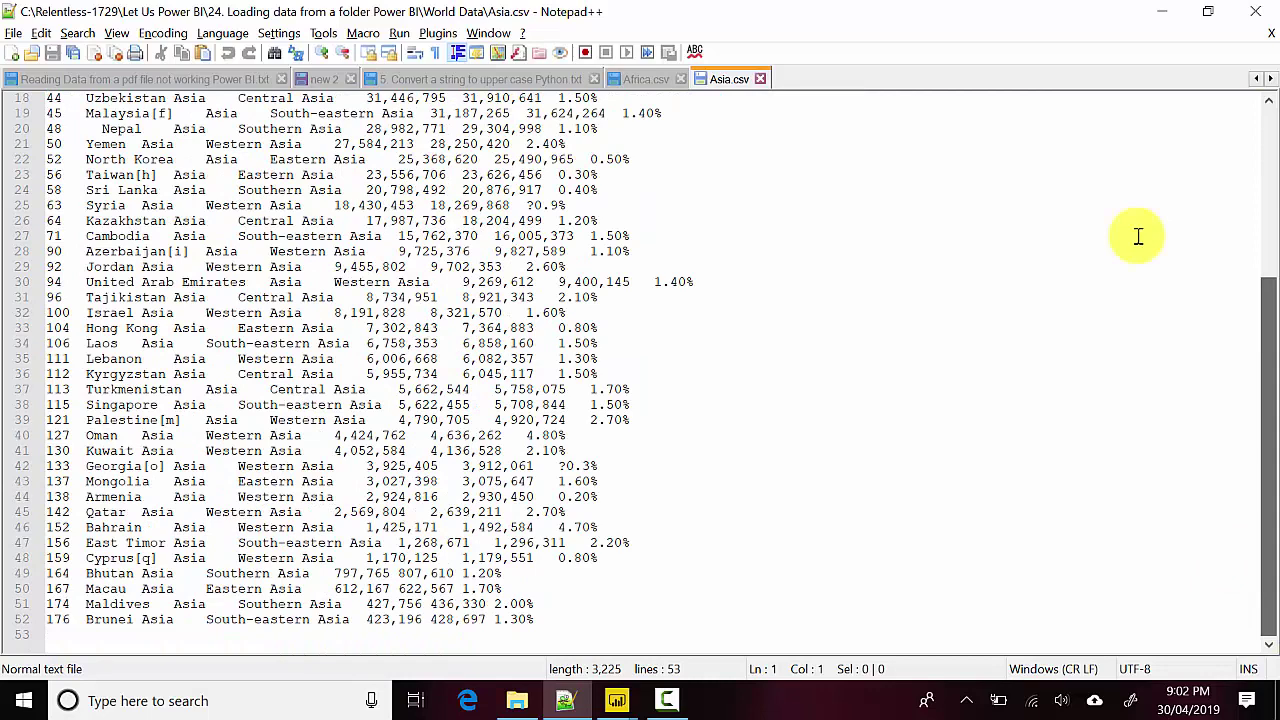
# Step: Open Europe.csv in Notepad++ to check its 50 lines
pyautogui.click(1161, 11)
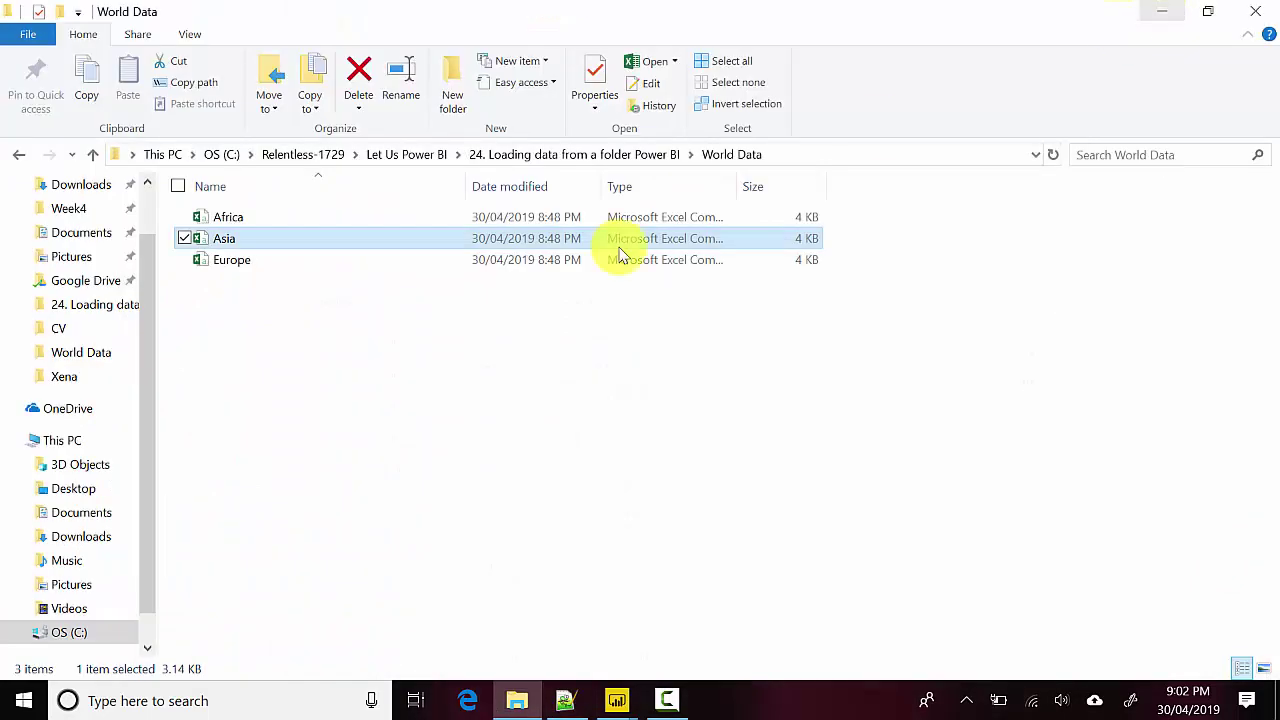
pyautogui.click(231, 261)
pyautogui.rightClick(232, 262)
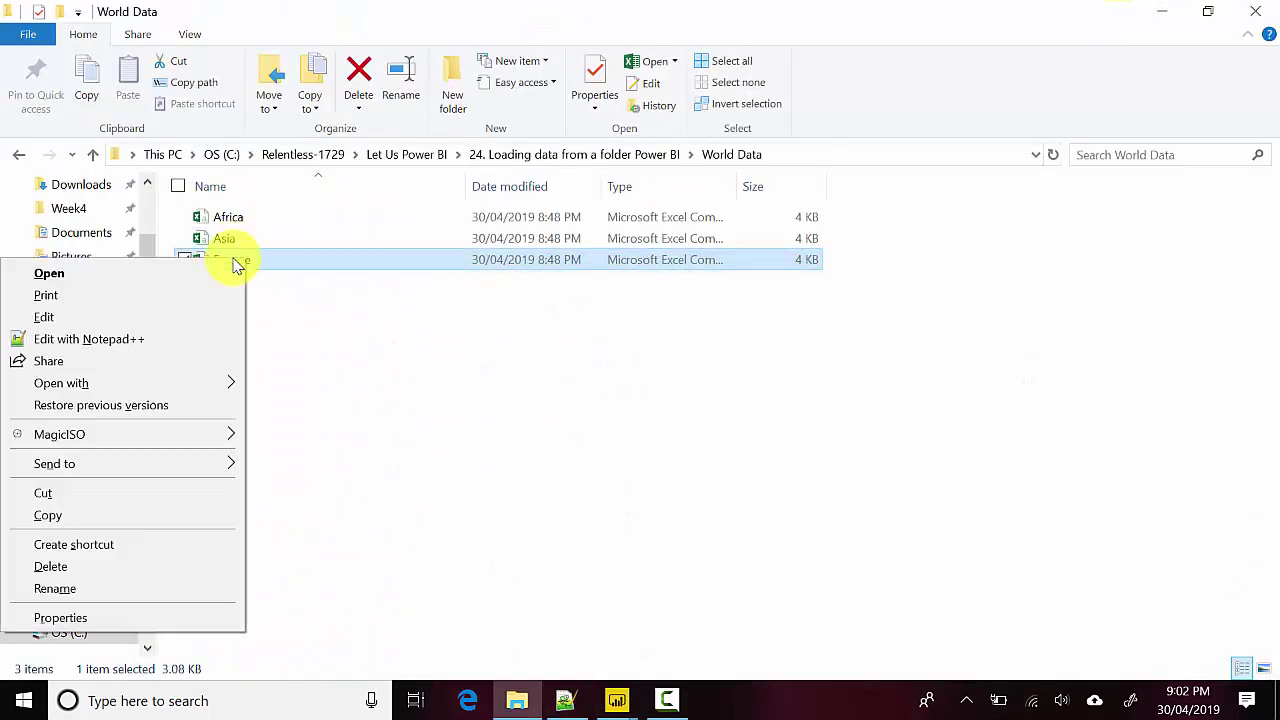
pyautogui.click(160, 340)
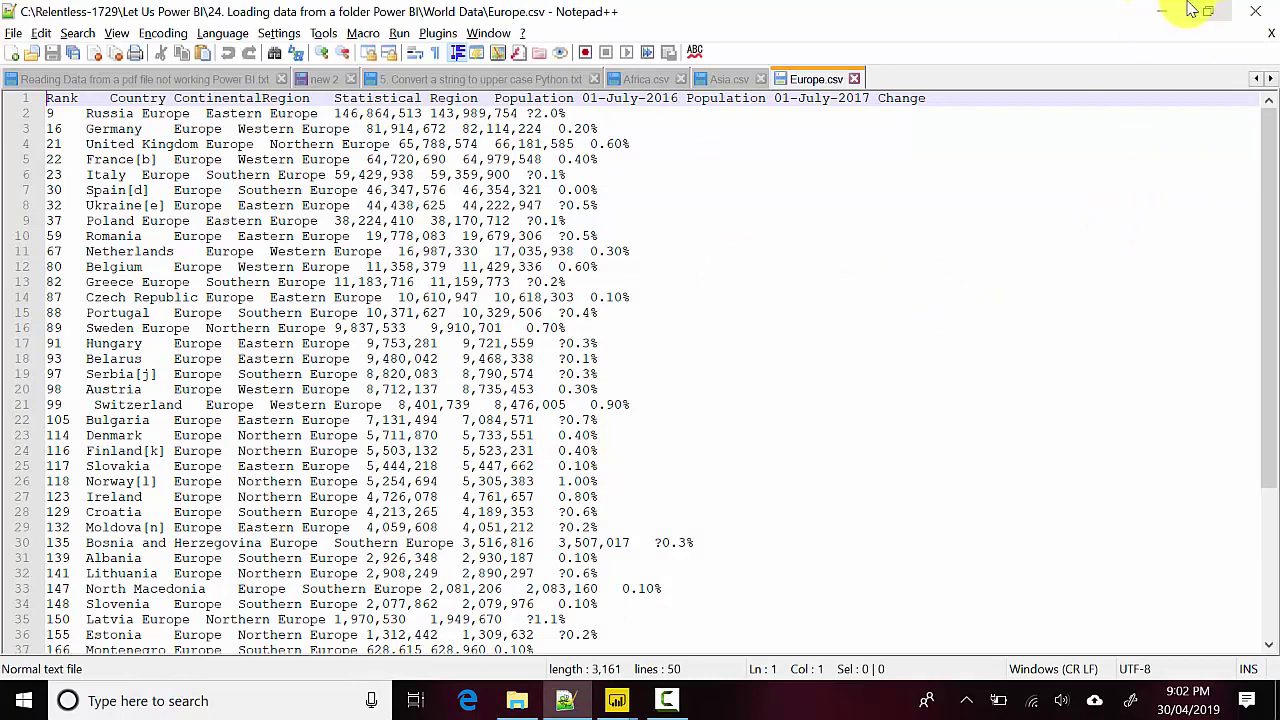
pyautogui.click(1161, 11)
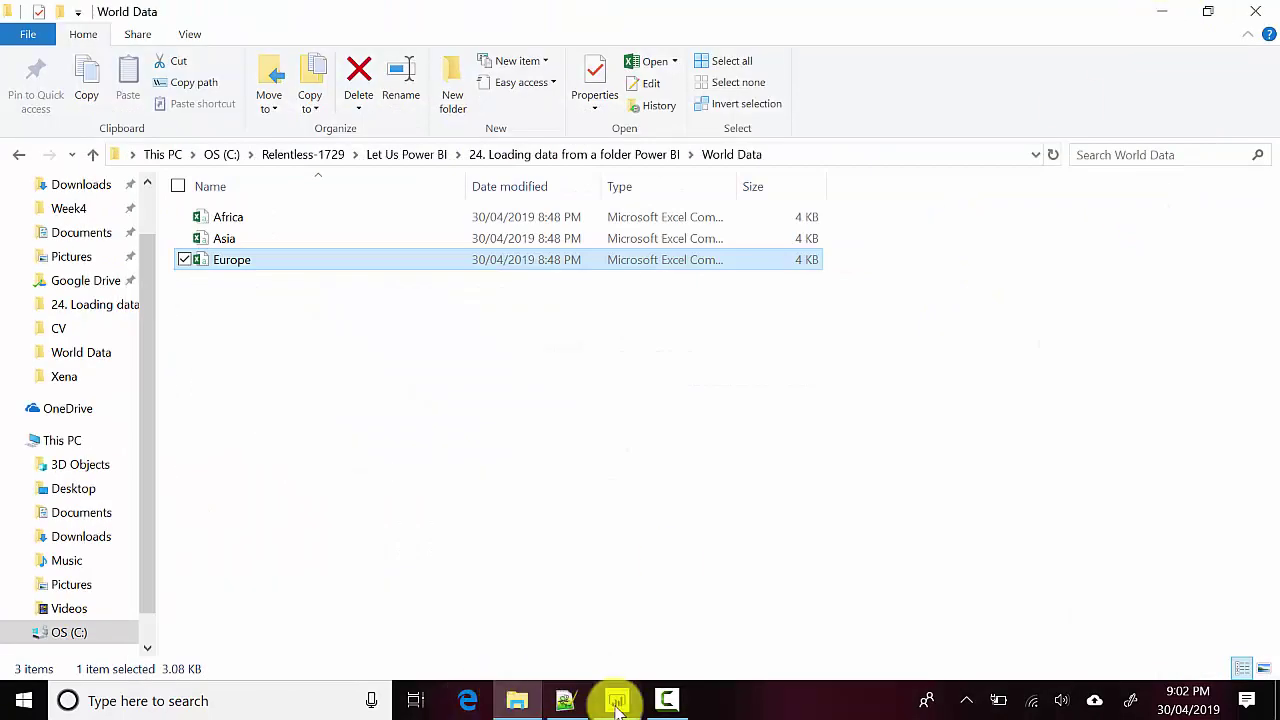
# Step: Close the ContinentalRegion value list in Power Query Editor and return to the World Data folder
pyautogui.moveTo(616, 700)
pyautogui.click(697, 622)
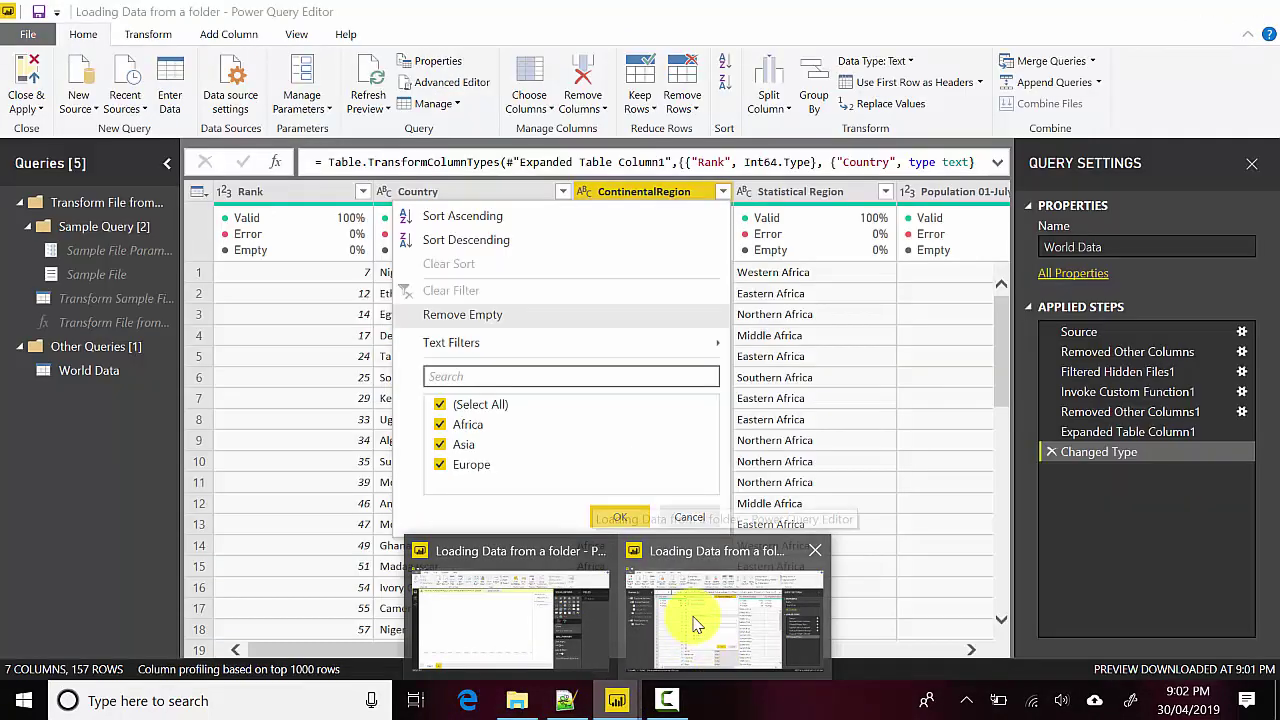
pyautogui.click(689, 517)
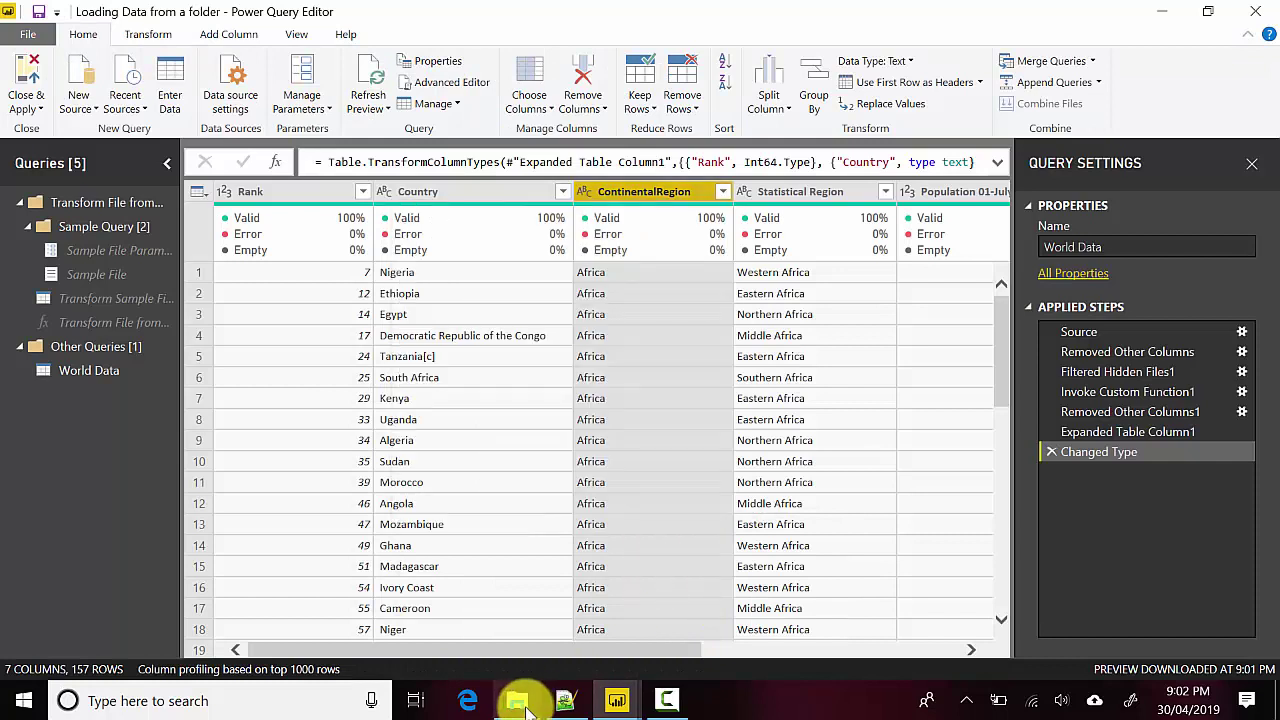
pyautogui.click(517, 701)
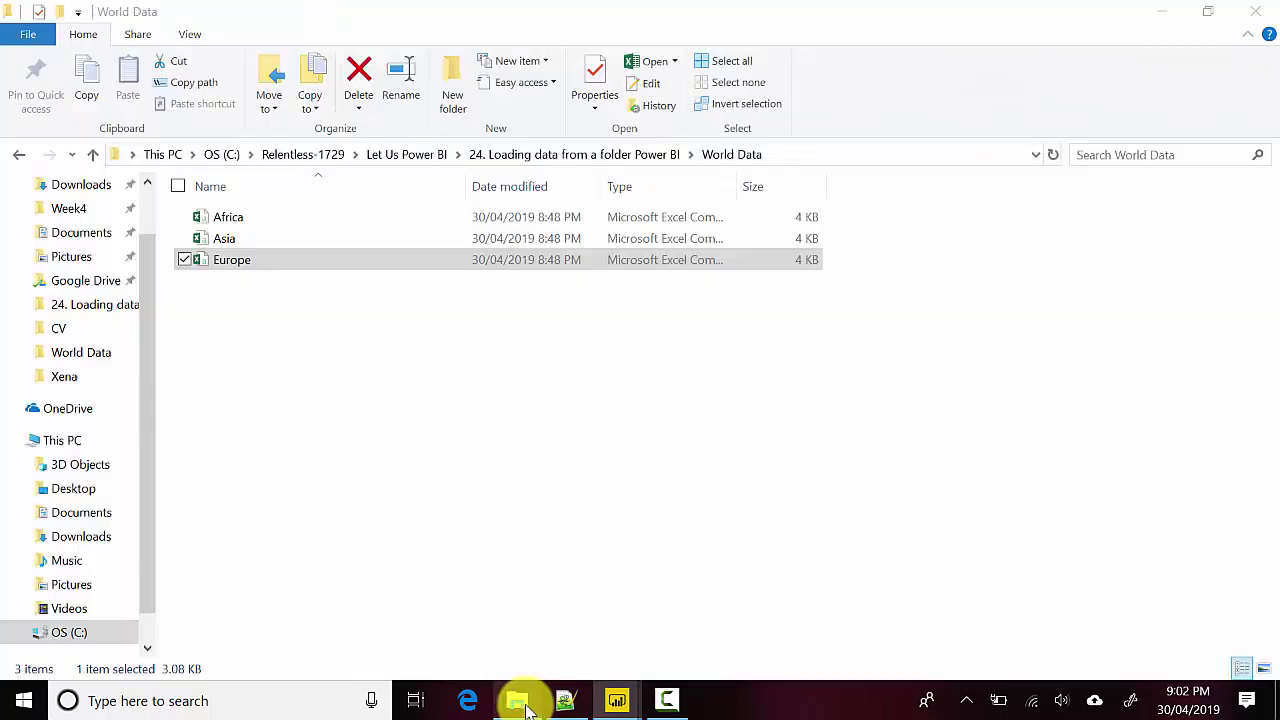
# Step: Copy Oceania from the parent lesson folder into World Data, making four files
pyautogui.click(583, 157)
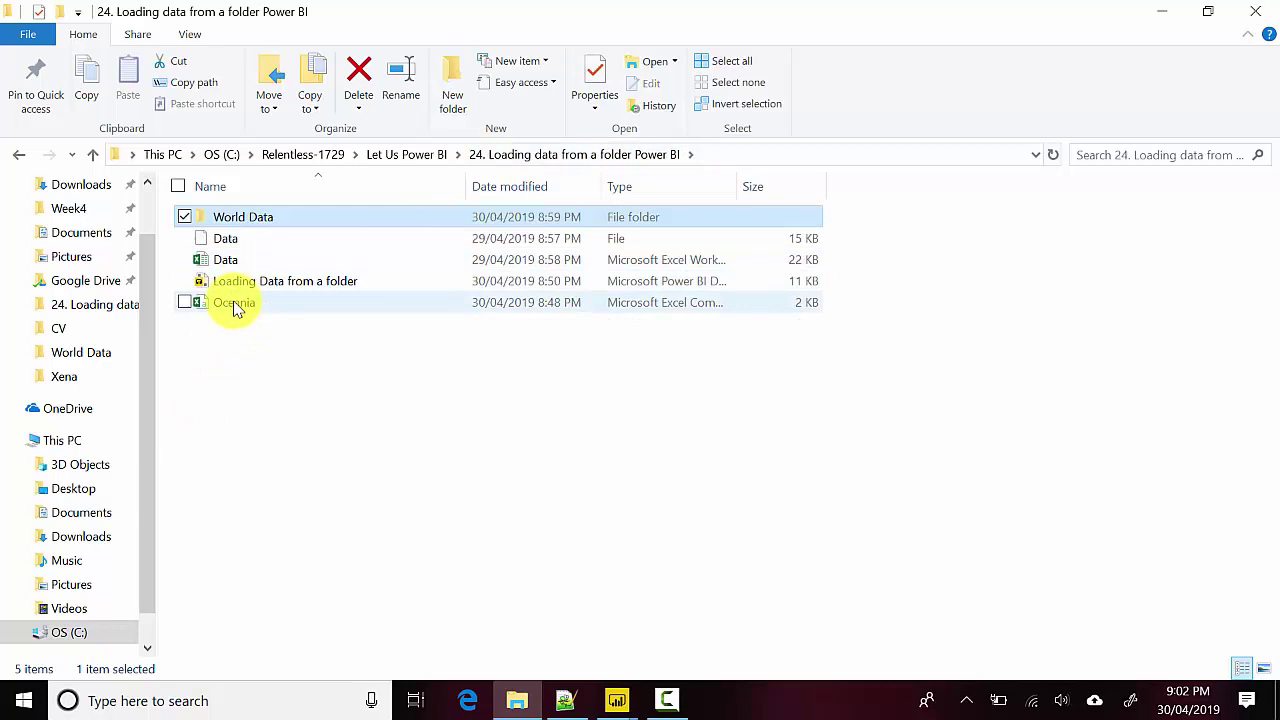
pyautogui.click(236, 305)
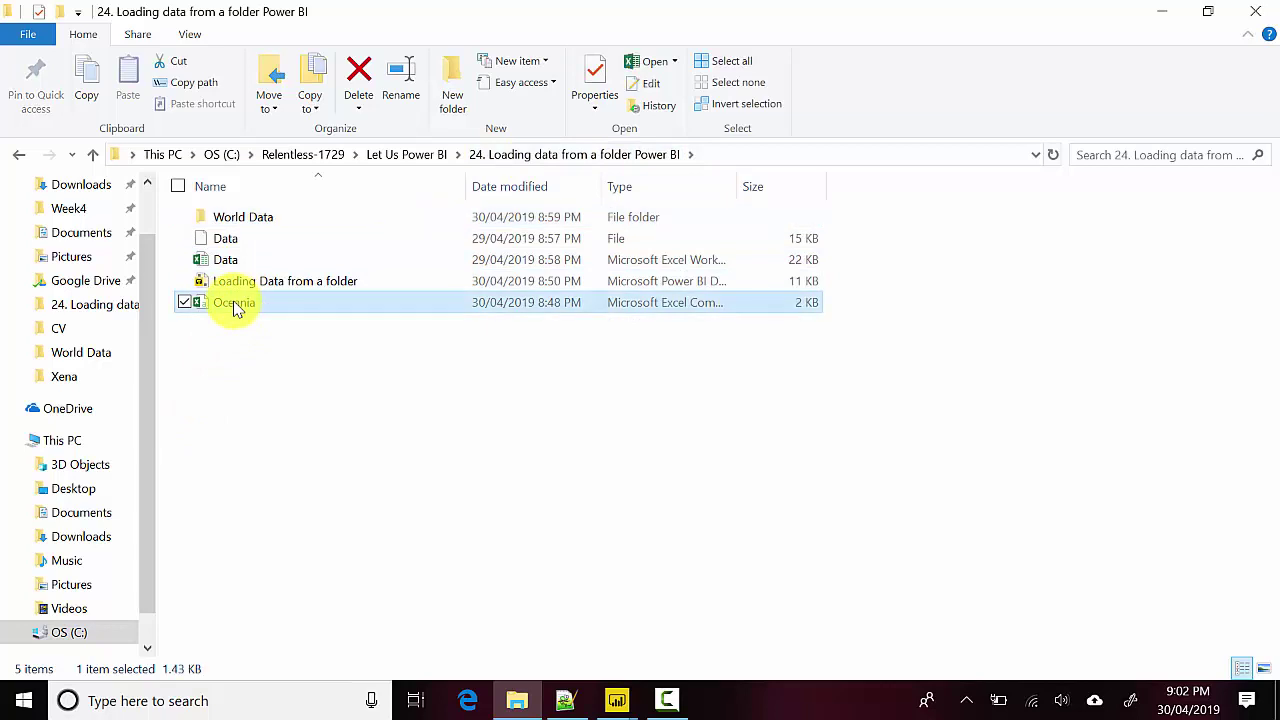
pyautogui.doubleClick(237, 216)
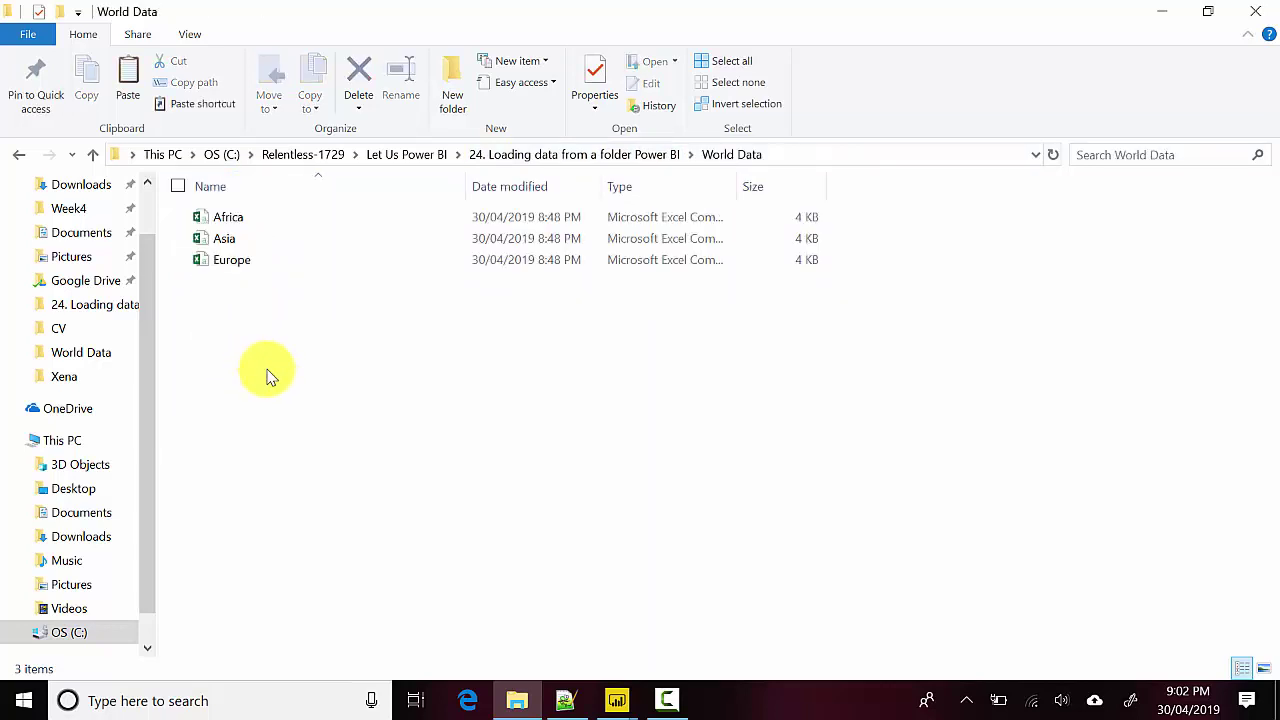
pyautogui.hotkey('ctrl', 'v')
# Step: Open Oceania.csv in Notepad++ and highlight every Oceania match across its 25 lines
pyautogui.rightClick(237, 288)
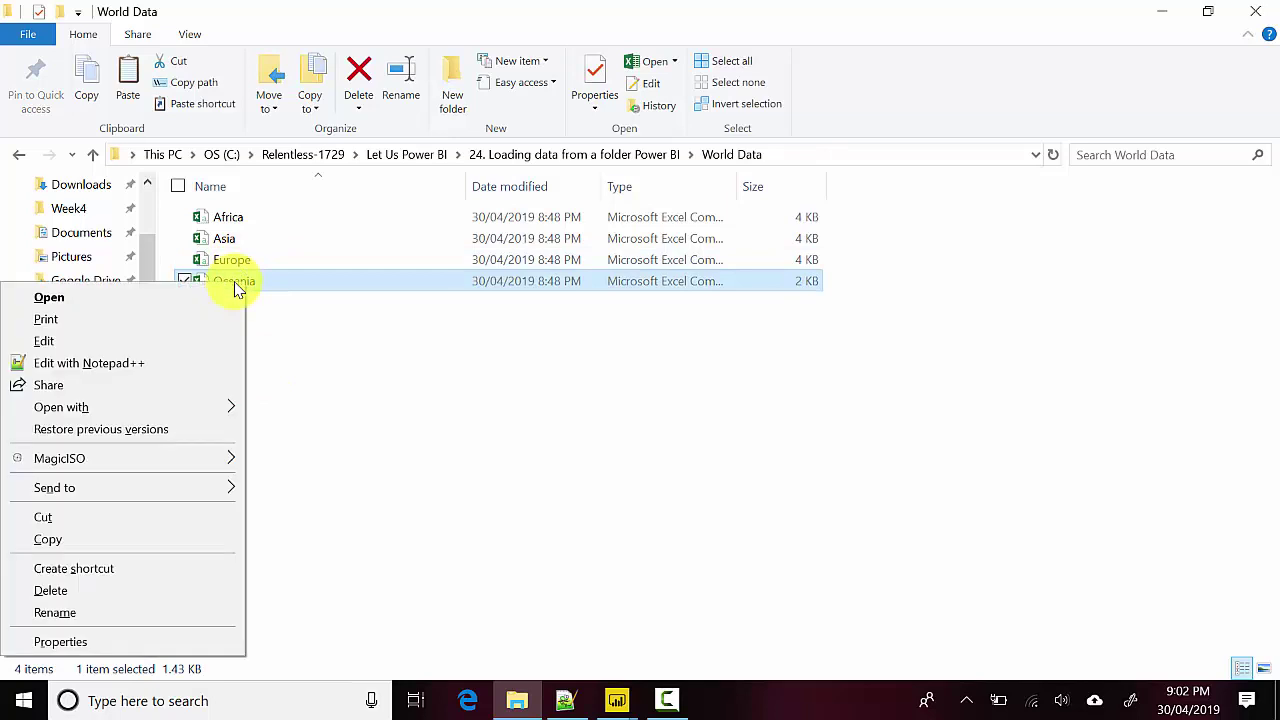
pyautogui.click(171, 362)
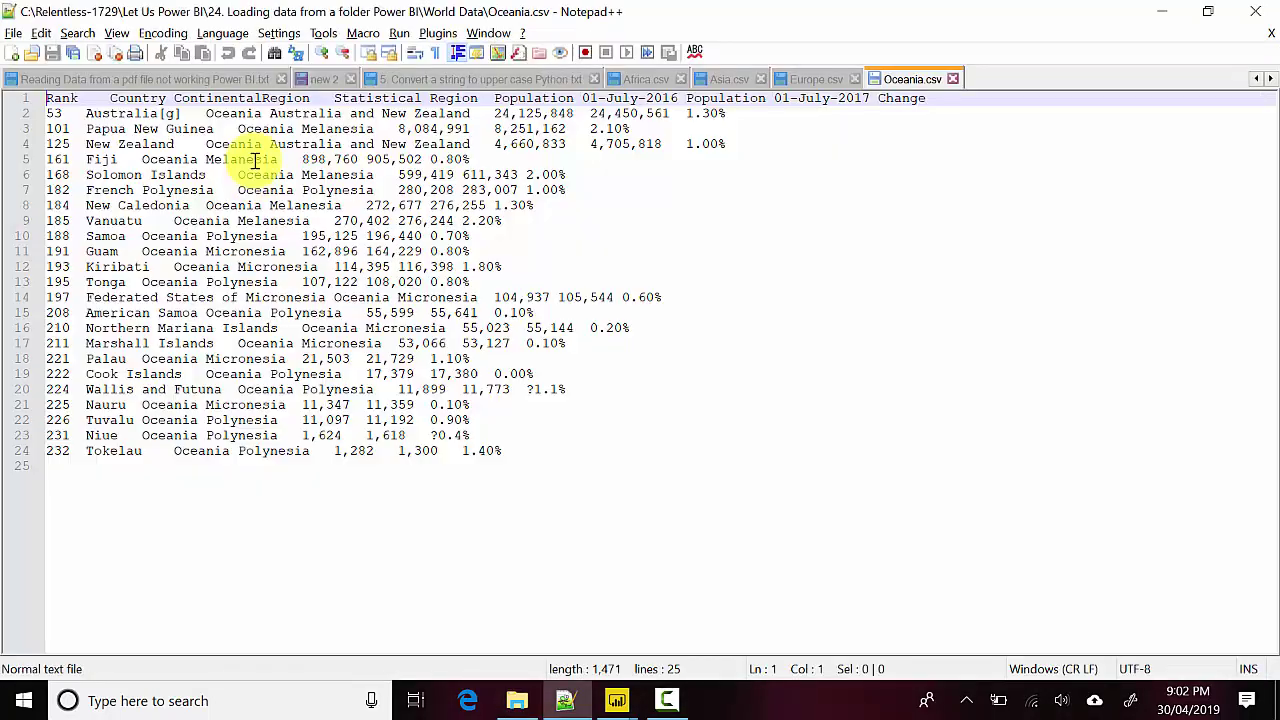
pyautogui.doubleClick(232, 113)
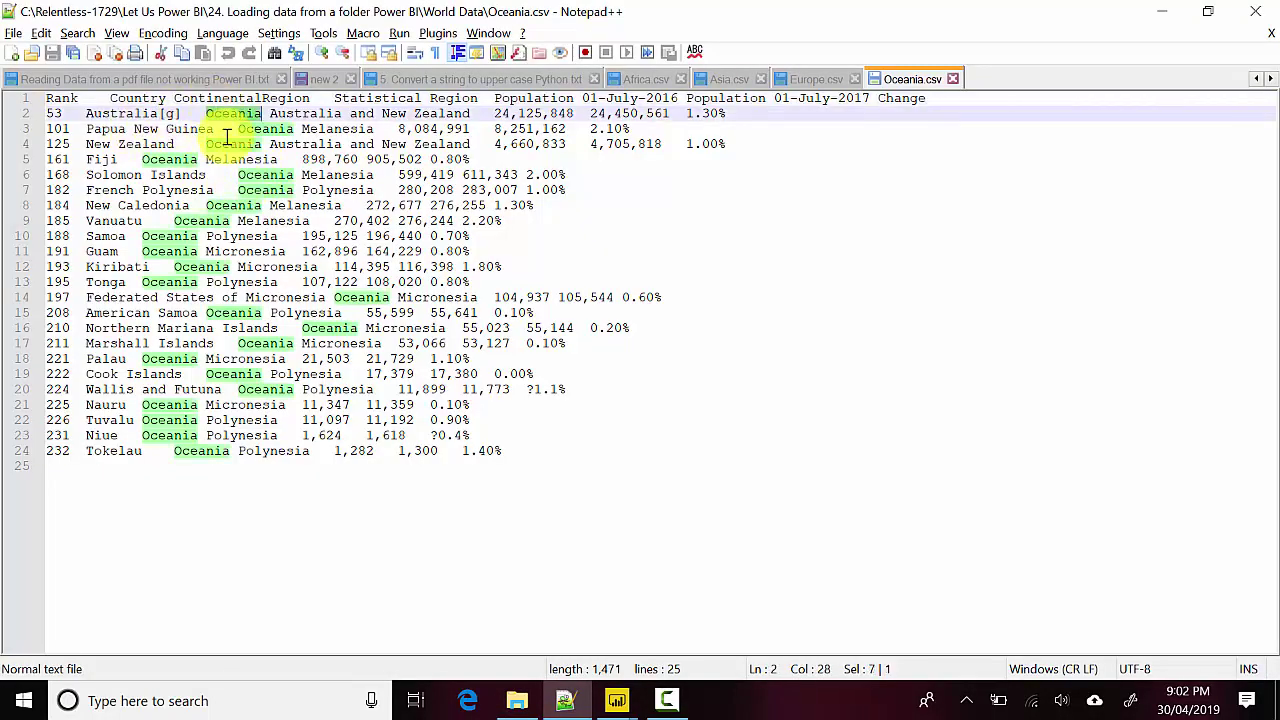
pyautogui.click(1166, 11)
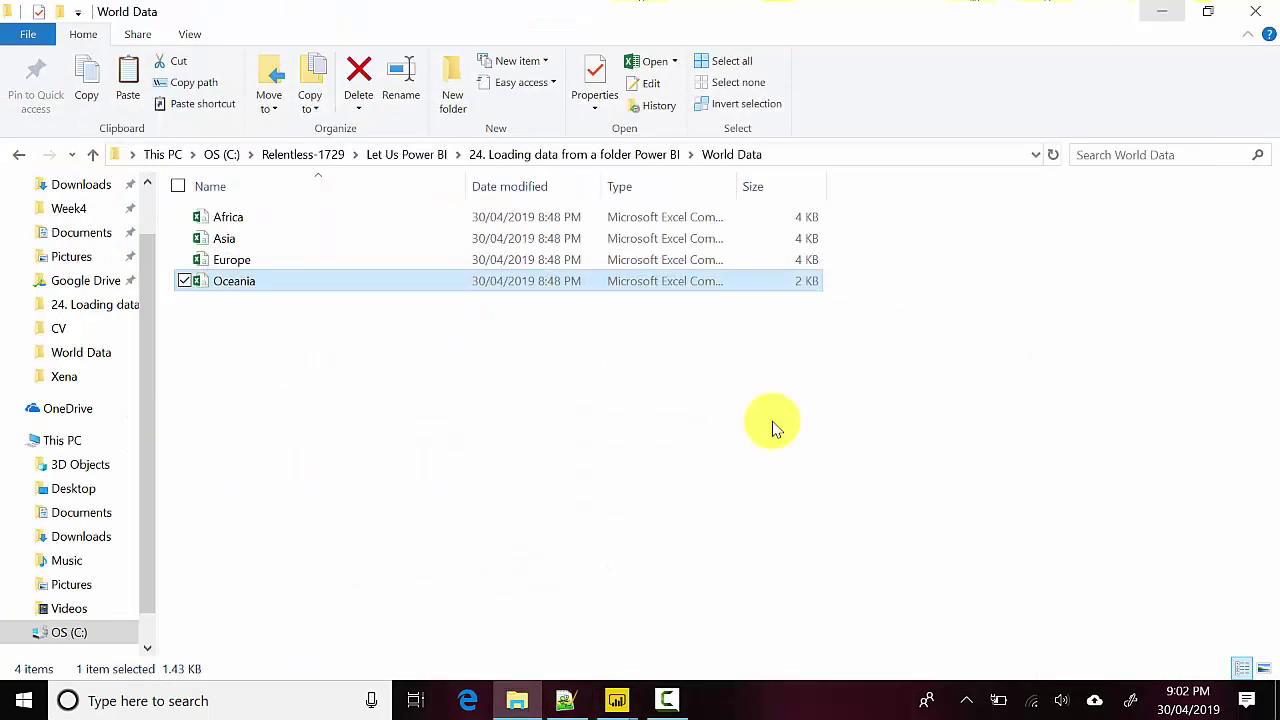
pyautogui.click(620, 696)
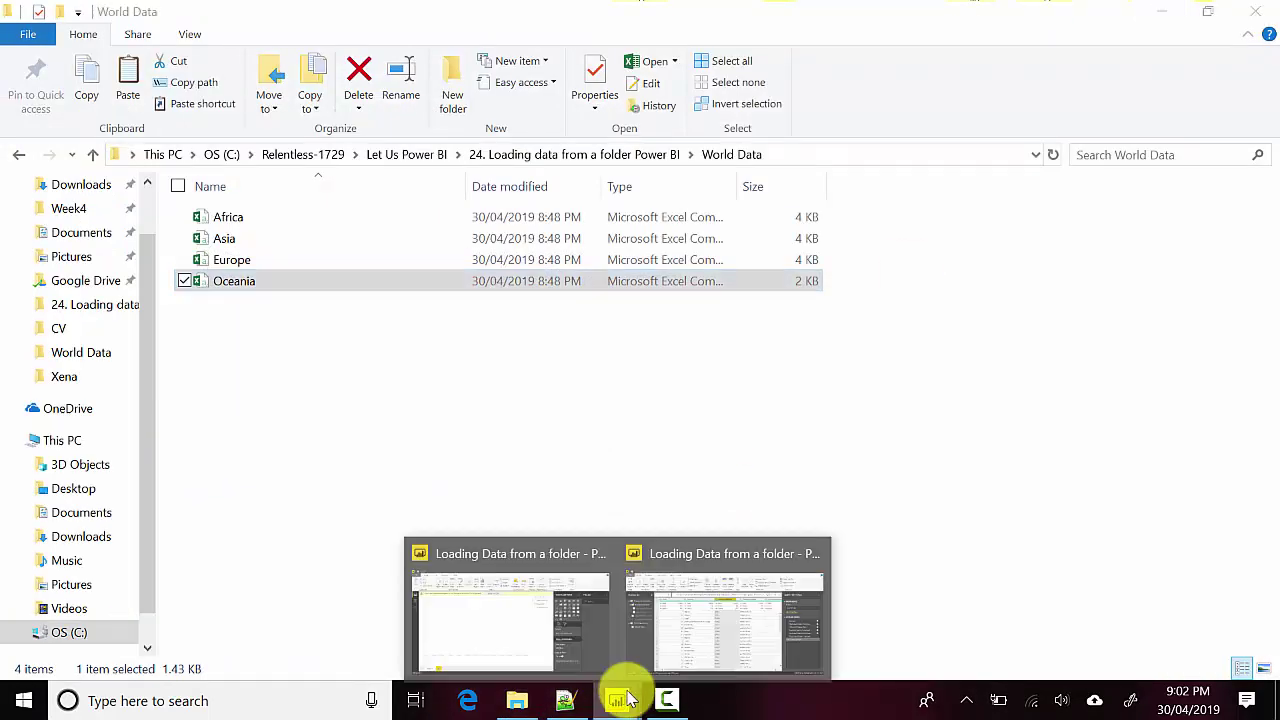
# Step: Refresh the World Data preview and confirm ContinentalRegion now includes Oceania, giving 180 rows
pyautogui.click(705, 643)
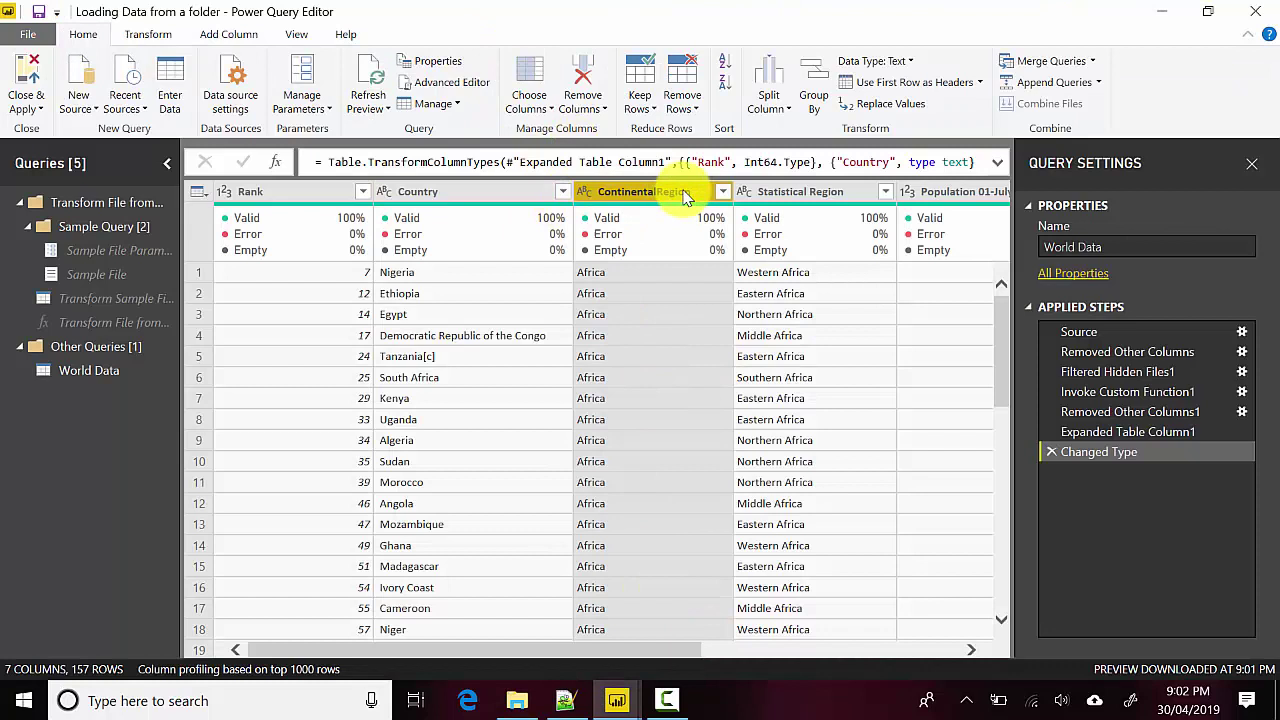
pyautogui.click(378, 73)
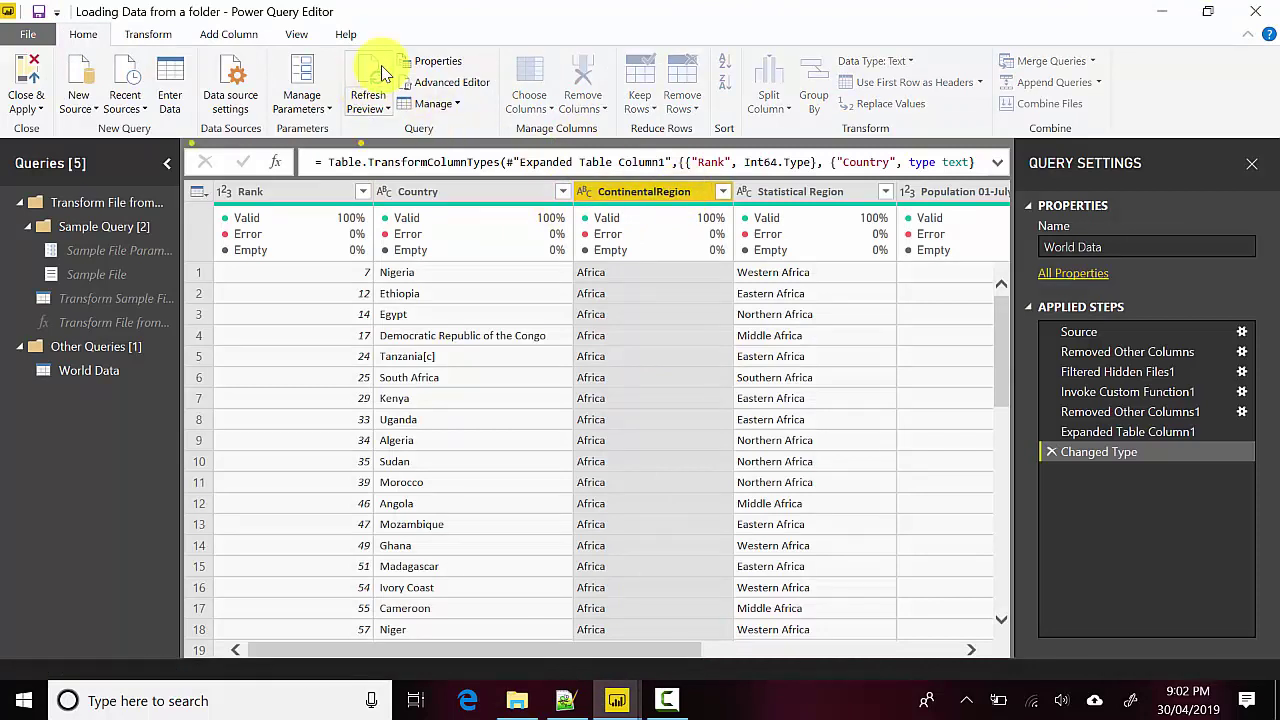
pyautogui.moveTo(726, 243)
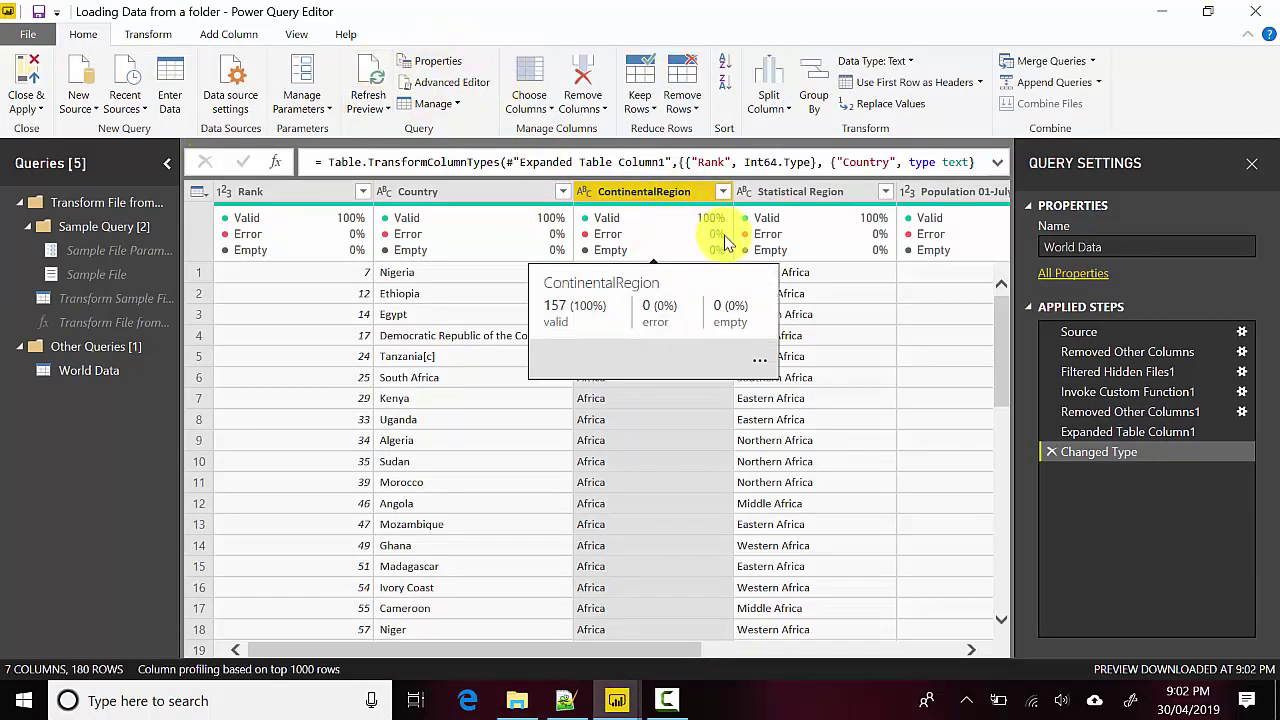
pyautogui.click(722, 191)
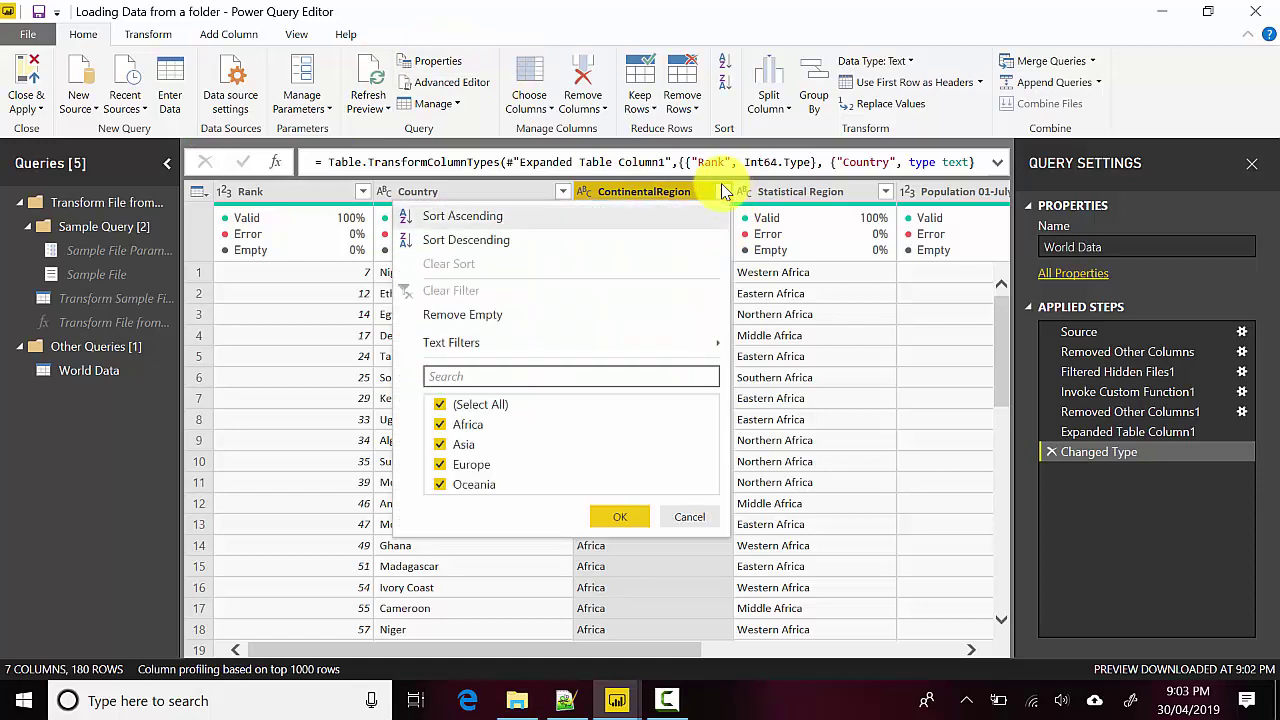
pyautogui.click(645, 519)
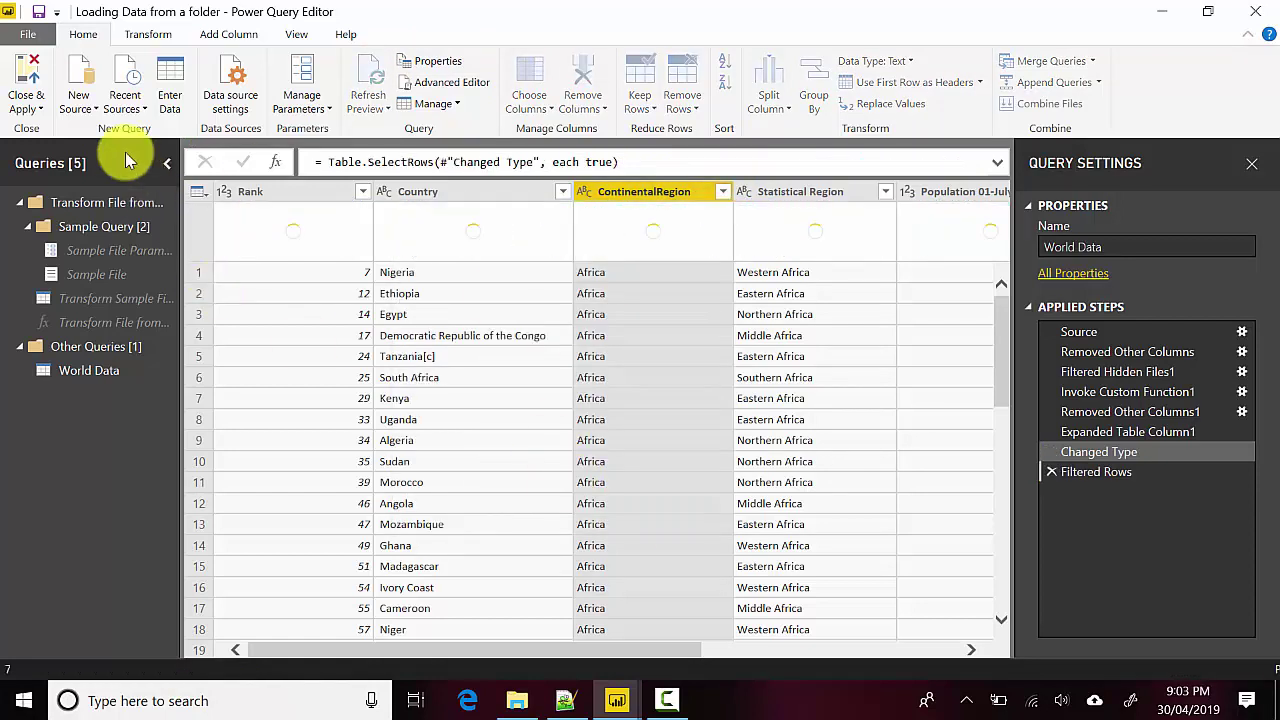
pyautogui.click(30, 108)
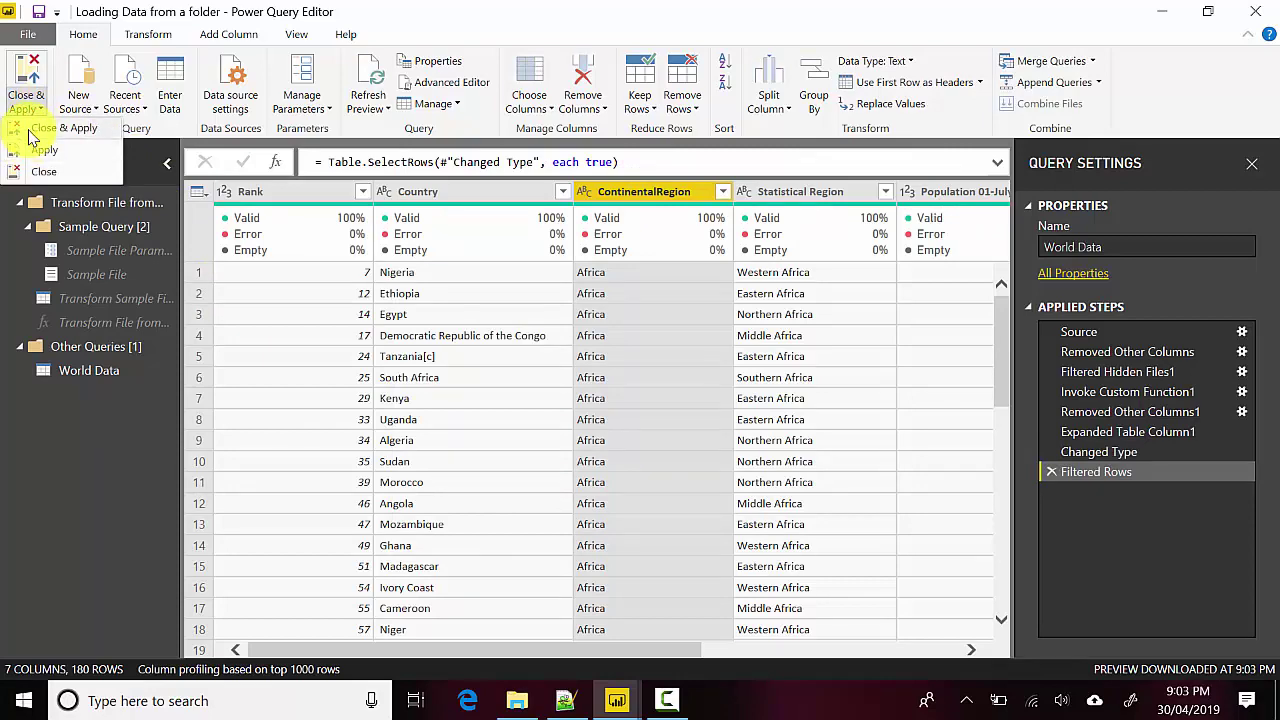
# Step: Apply the query changes and show the 180-row World Data table in Data view
pyautogui.click(30, 171)
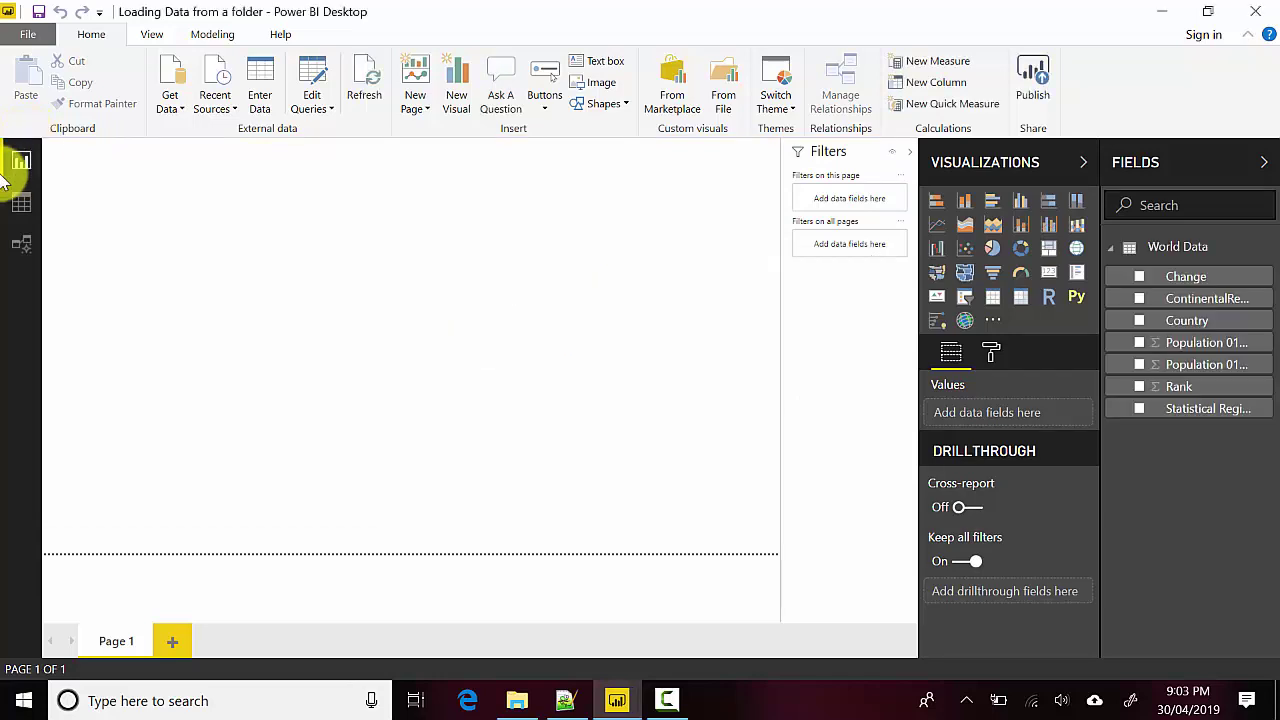
pyautogui.click(21, 203)
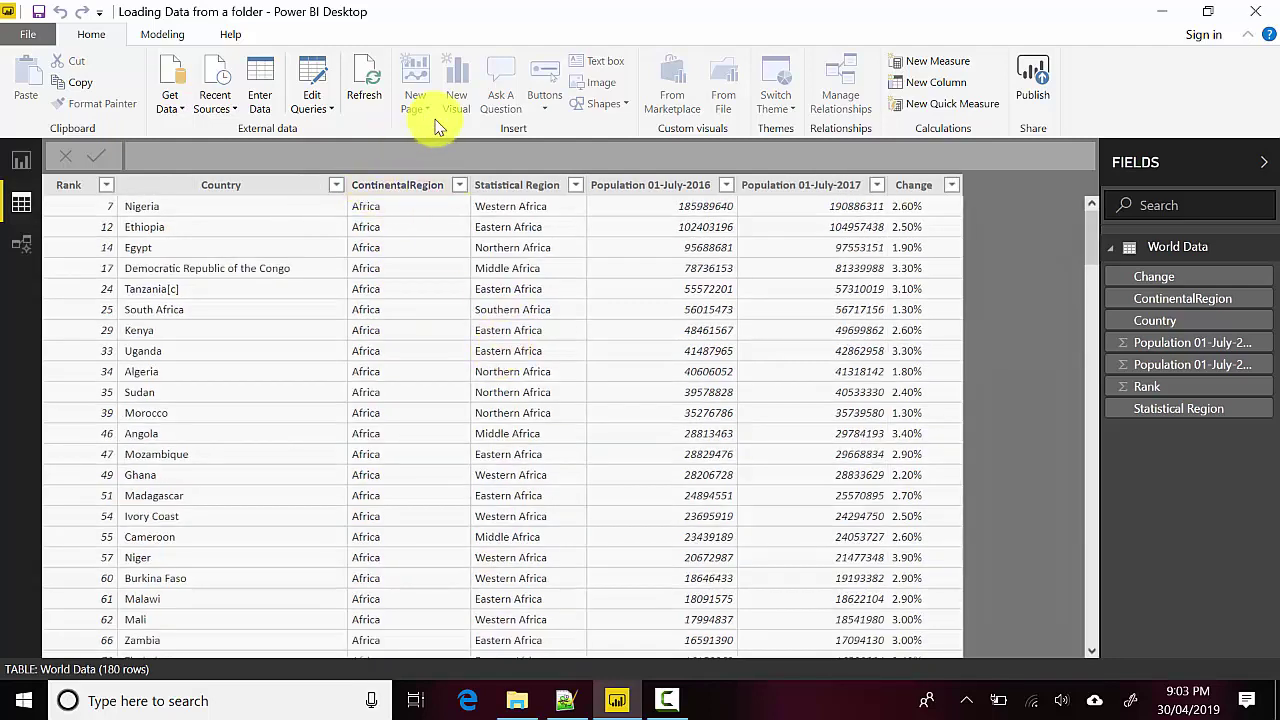
pyautogui.click(458, 190)
pyautogui.click(460, 190)
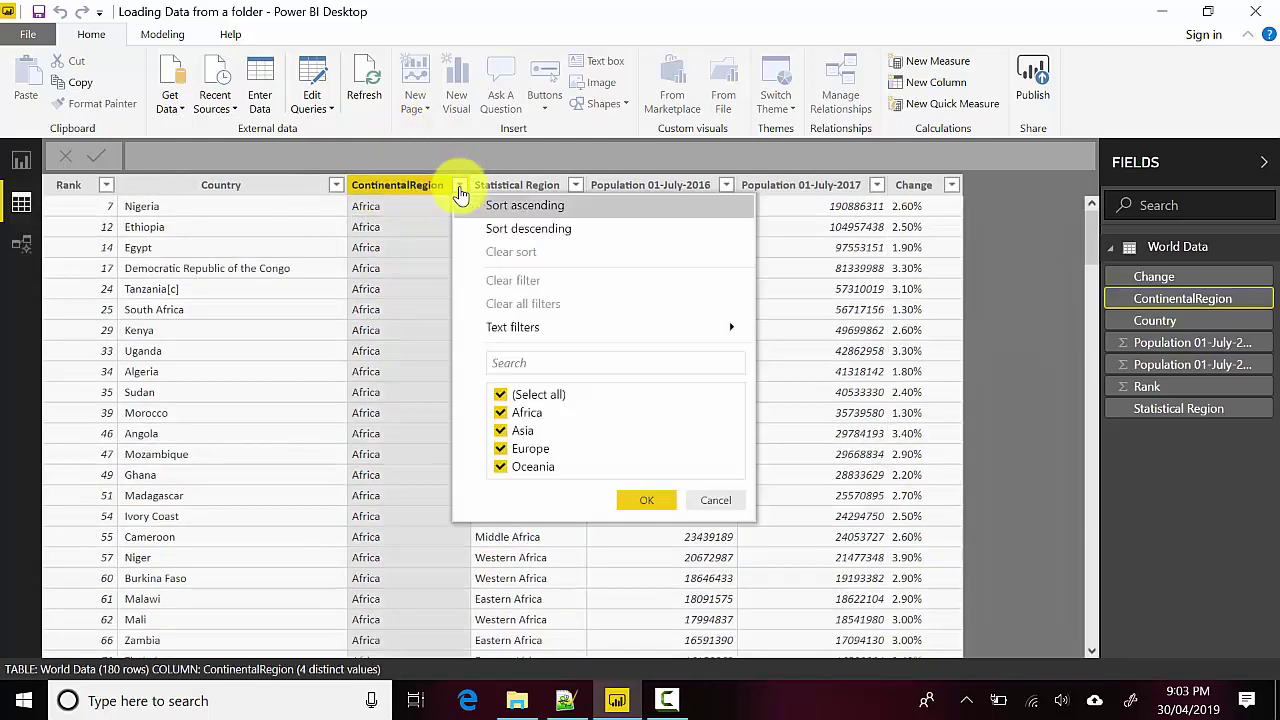
pyautogui.click(1048, 340)
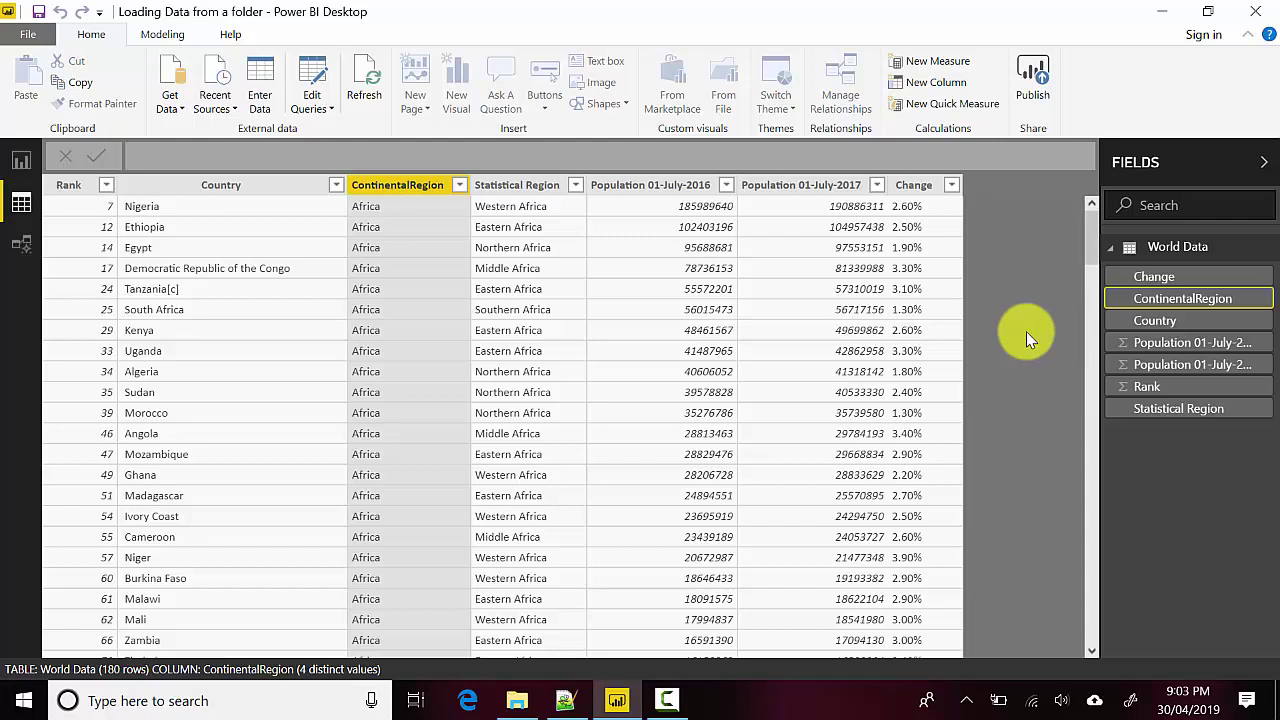
pyautogui.click(665, 698)
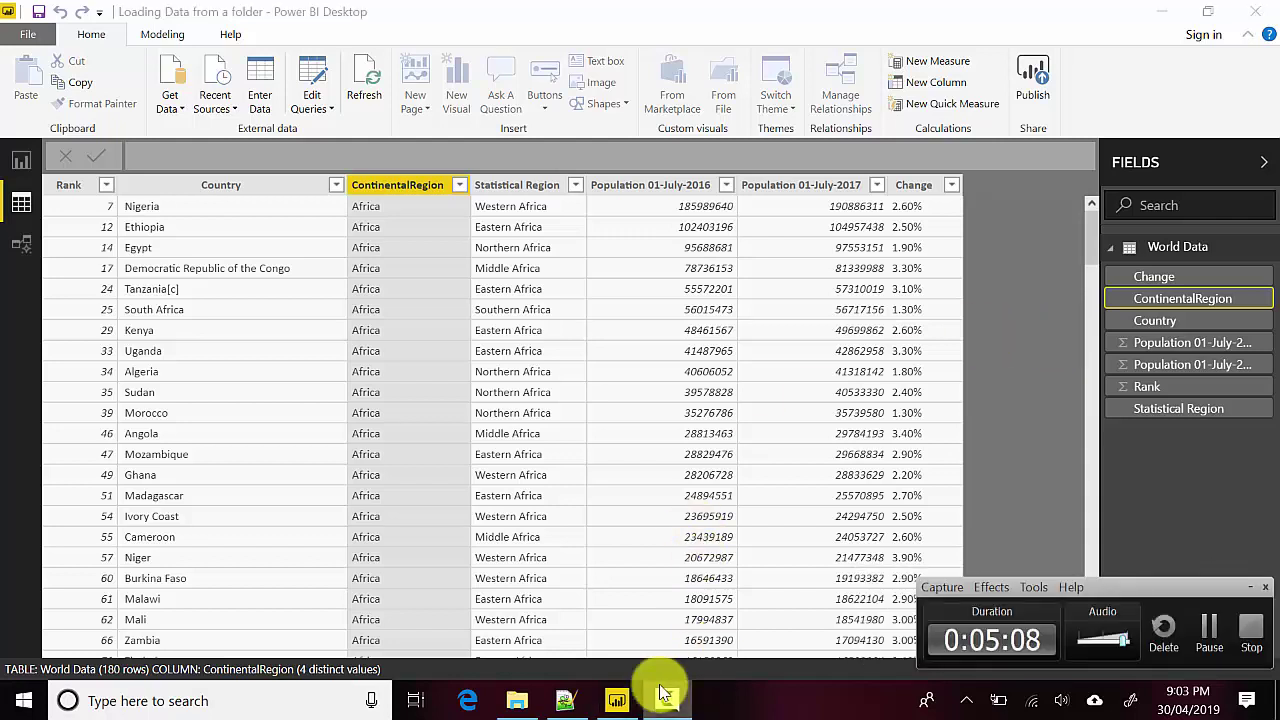